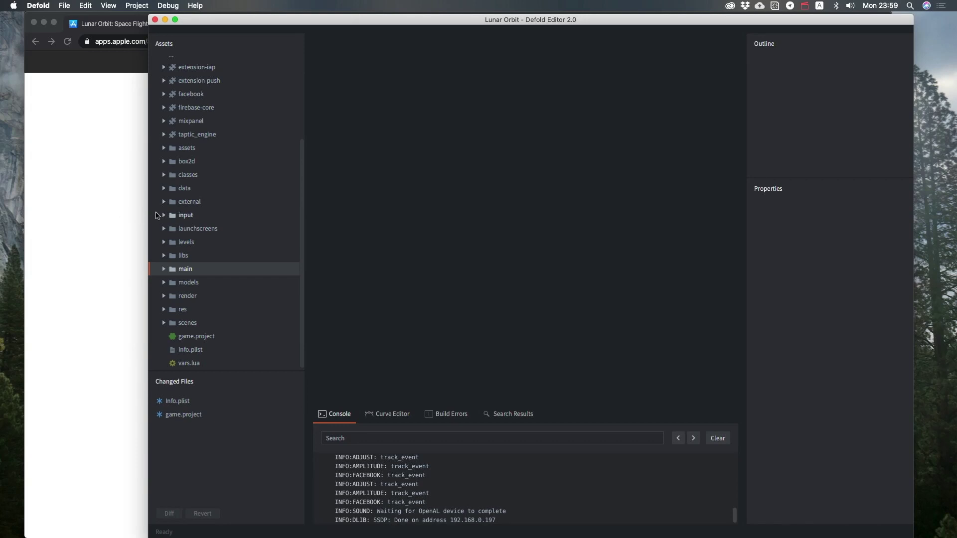
Bring up the Lunar Orbit App Store page and scroll through it.
left_click(125, 163)
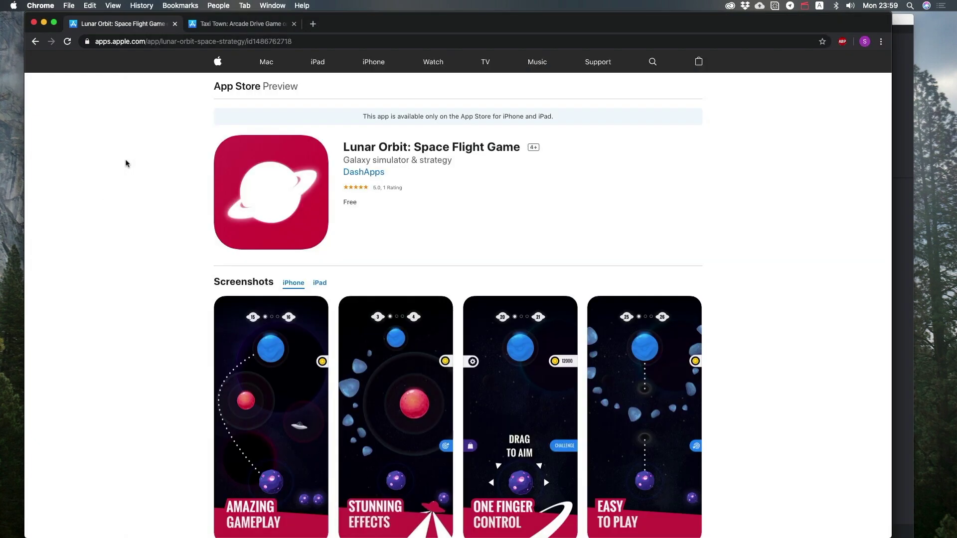
scroll(125, 163, "down", 5)
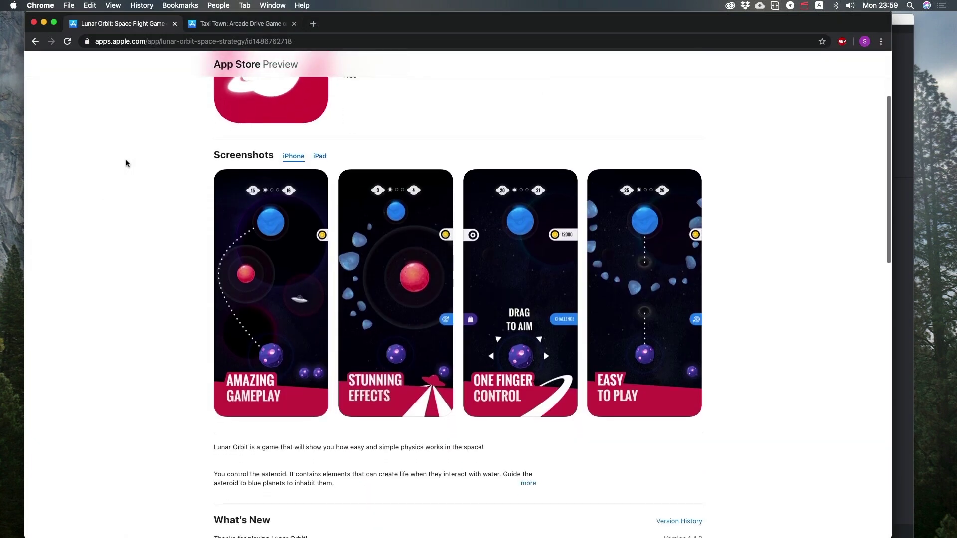
scroll(125, 164, "up", 5)
scroll(125, 163, "down", 2)
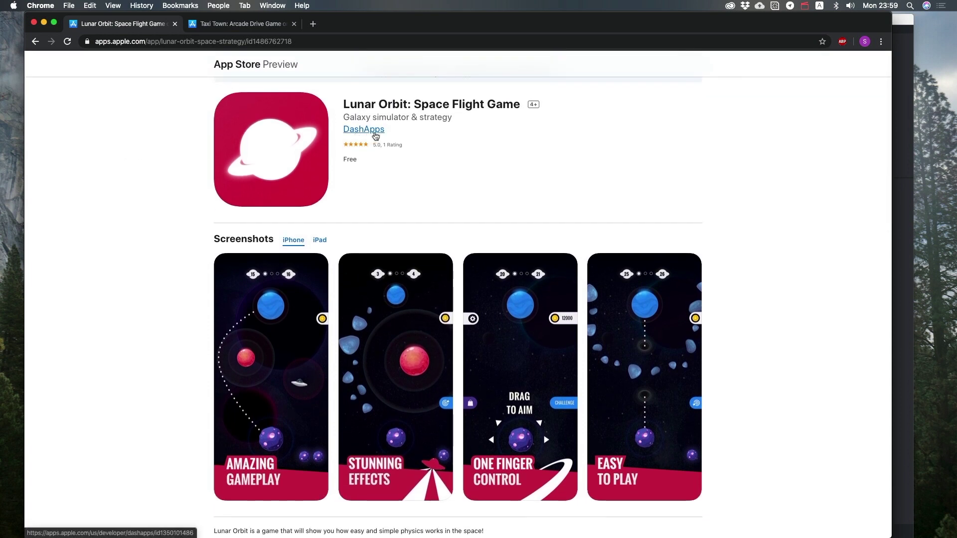
scroll(399, 135, "up", 2)
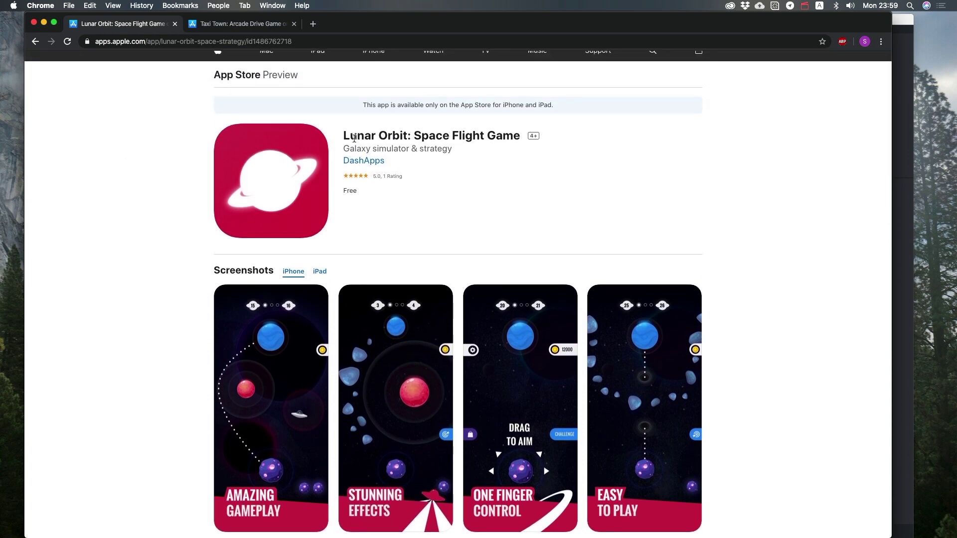
scroll(420, 206, "down", 3)
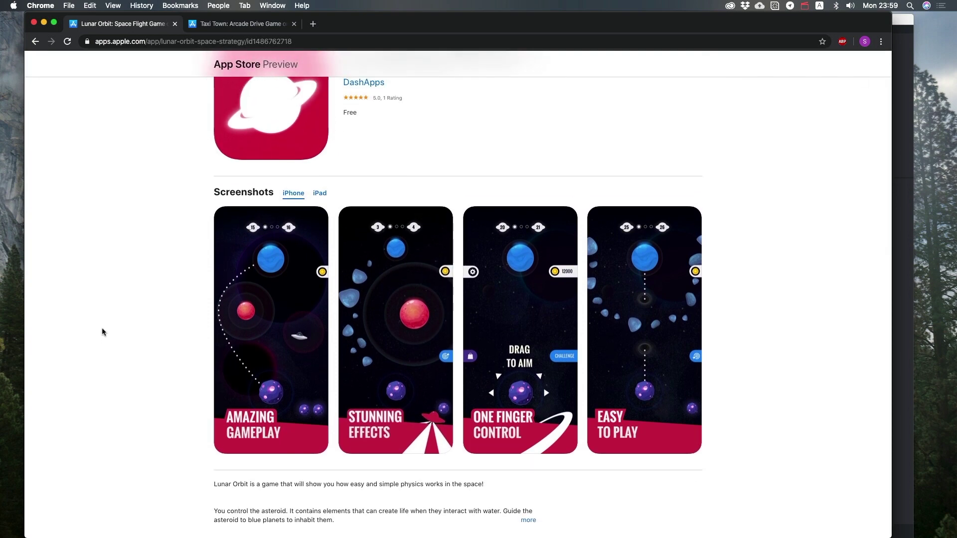
Build and run the game with Cmd+B, enlarge its window, and switch sound to the USB microphone.
key("super+Tab")
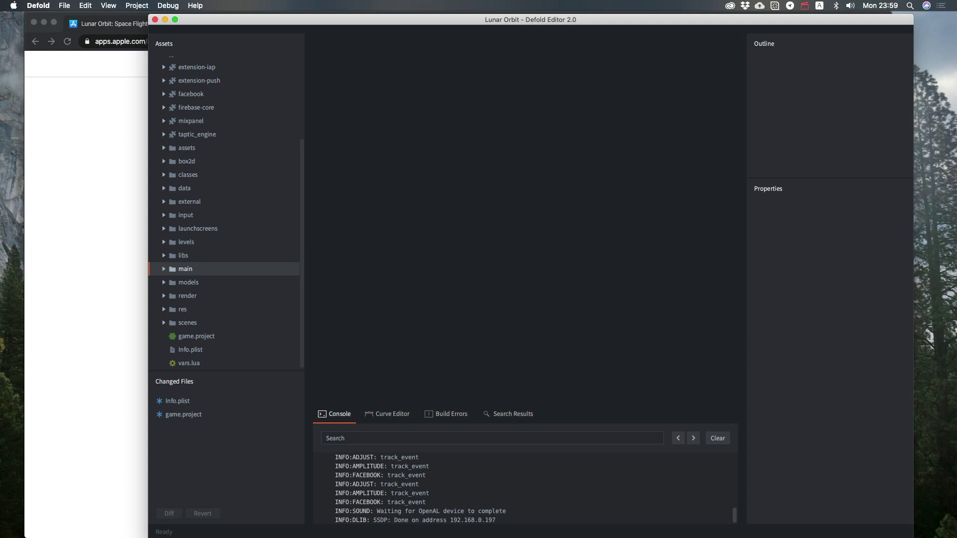
key("super+b")
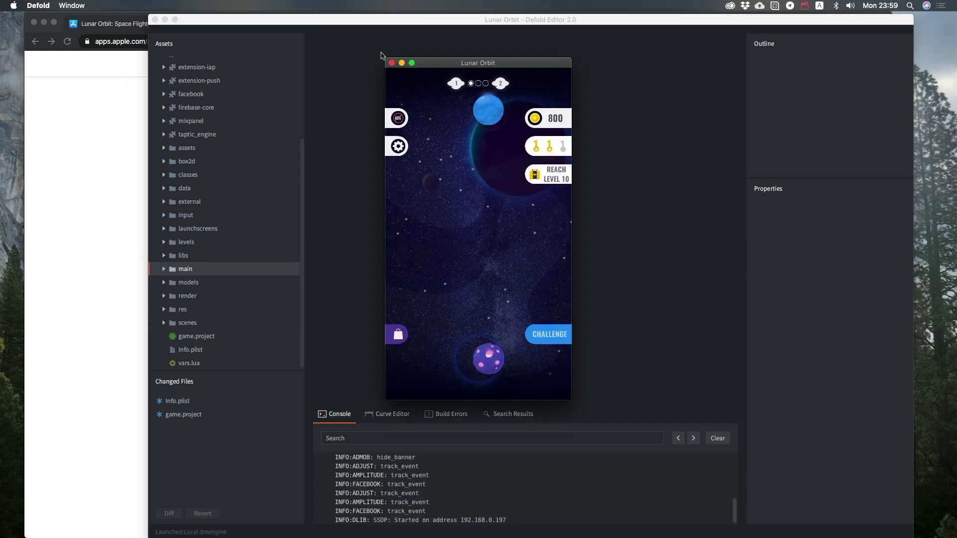
left_click_drag(385, 58, 350, 3)
left_click_drag(576, 401, 557, 528)
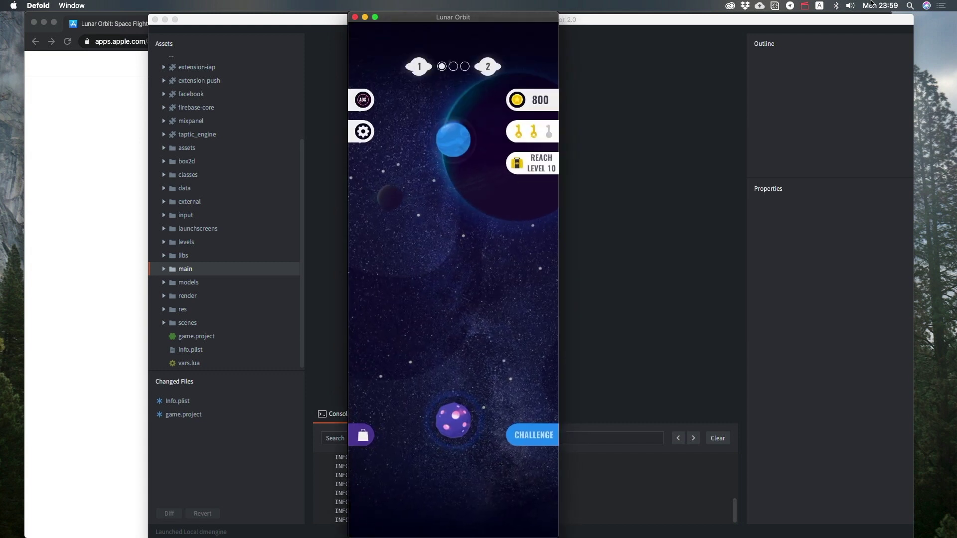
left_click(850, 5, "alt")
left_click(880, 62)
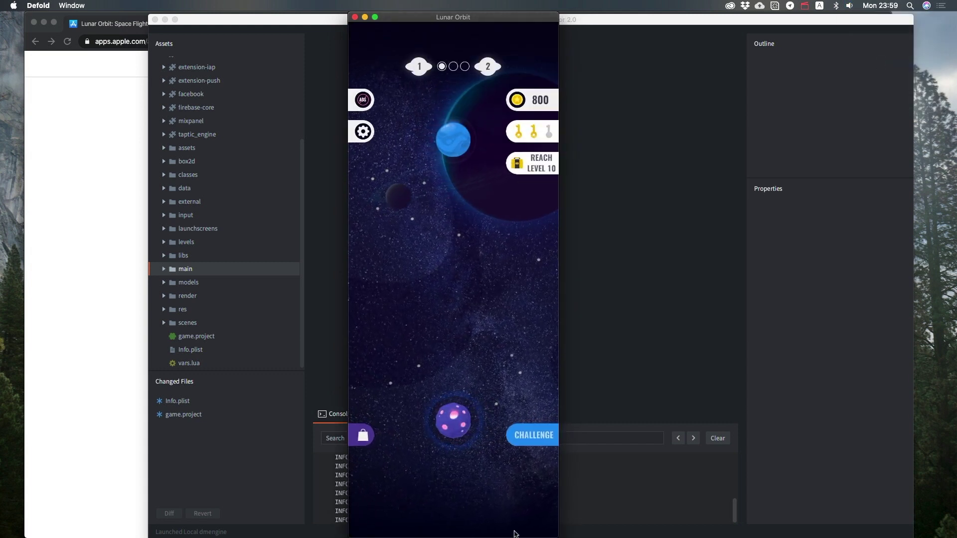
left_click_drag(554, 535, 631, 524)
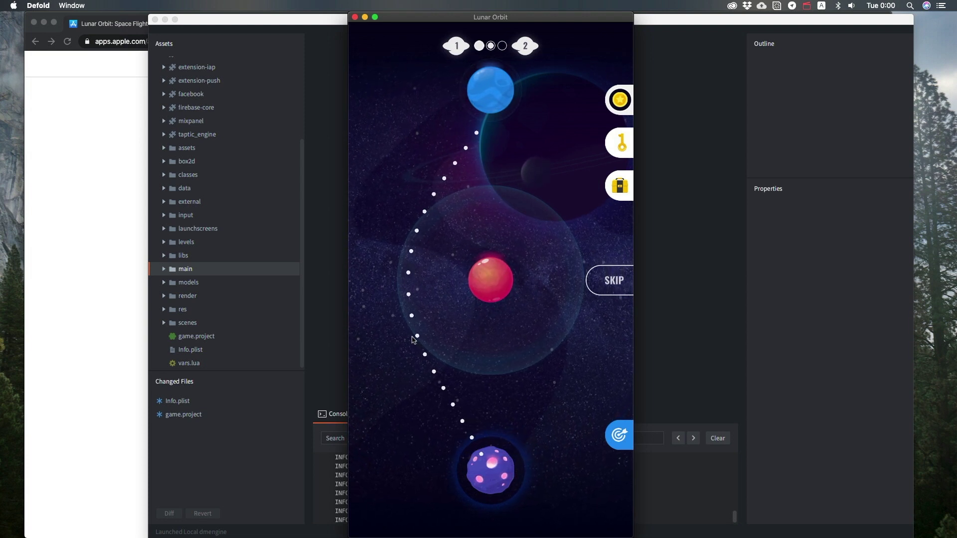
Launch the planet repeatedly, restarting once, until level 1 is completed.
left_click(413, 339)
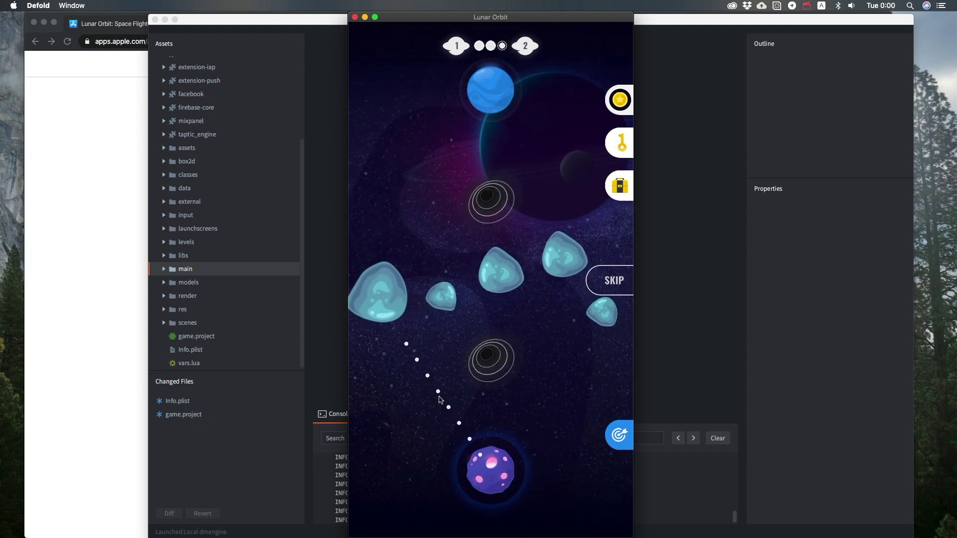
left_click(441, 400)
left_click(497, 356)
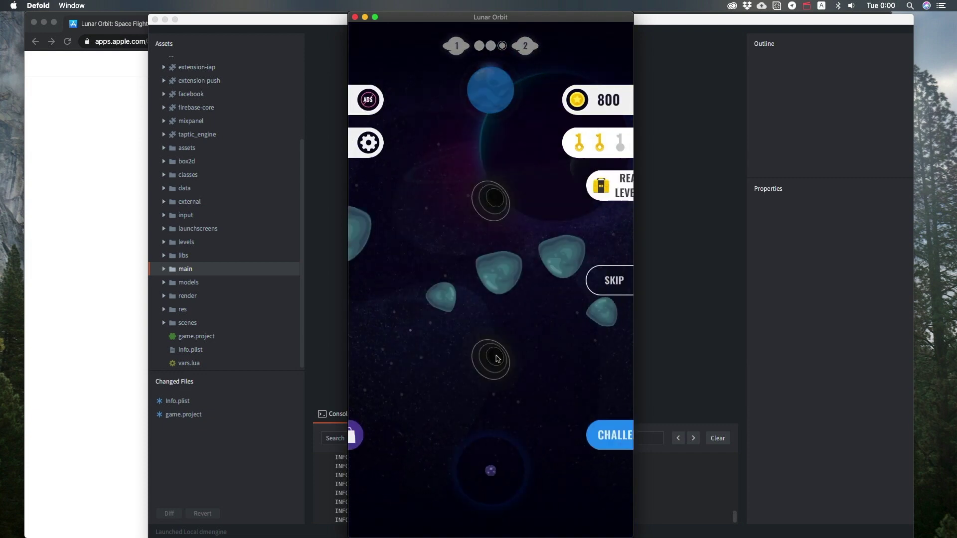
left_click(506, 384)
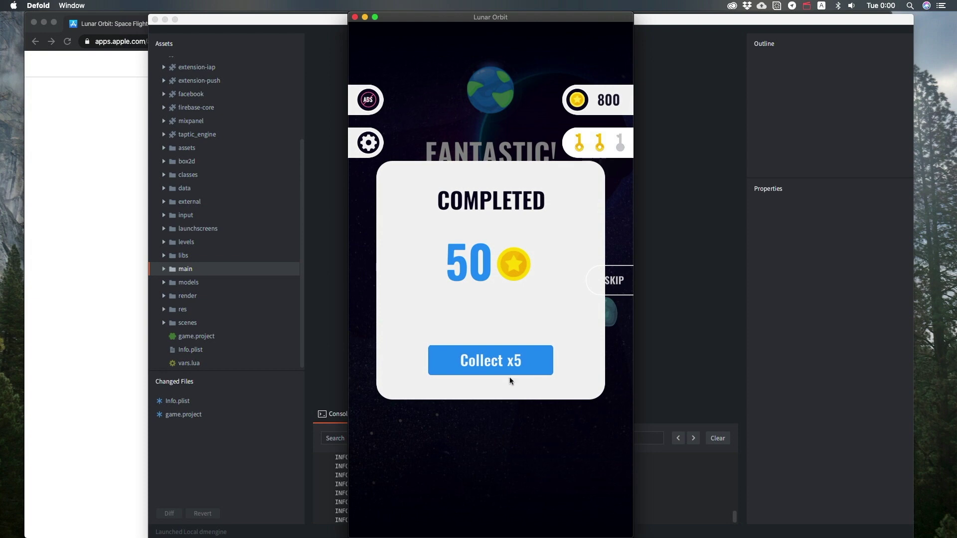
Collect 50 coins, decline the asteroid skin, then aim around the red planet to clear level 2 and collect again.
left_click(509, 394)
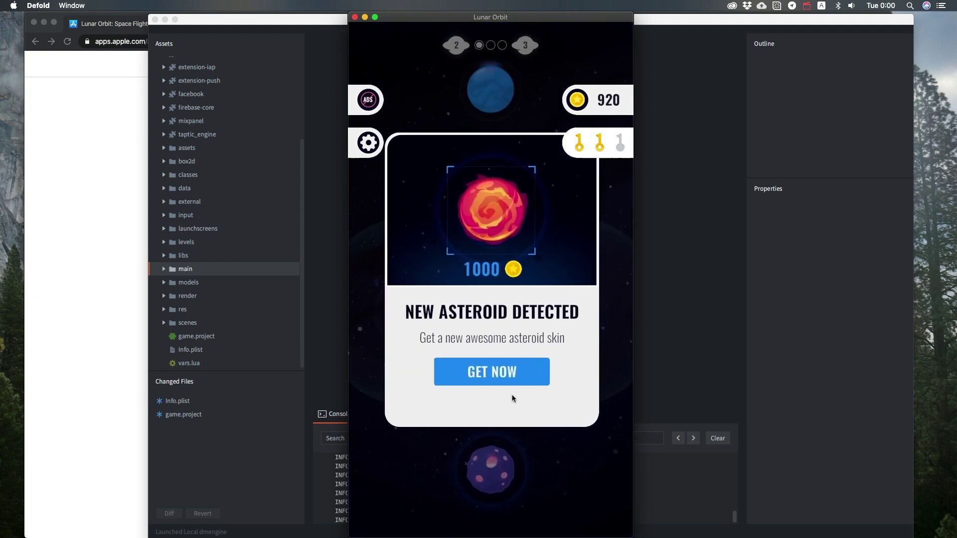
left_click(492, 420)
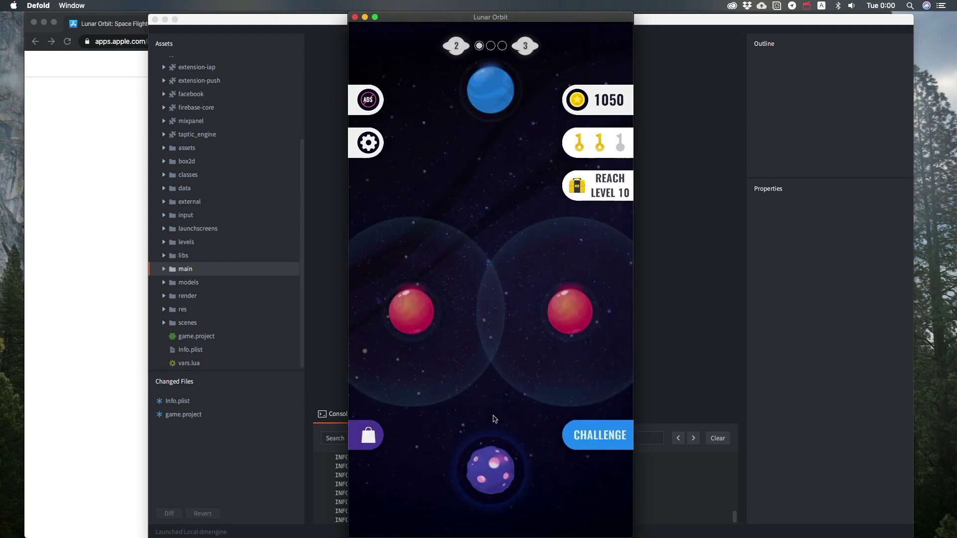
left_click_drag(522, 376, 491, 374)
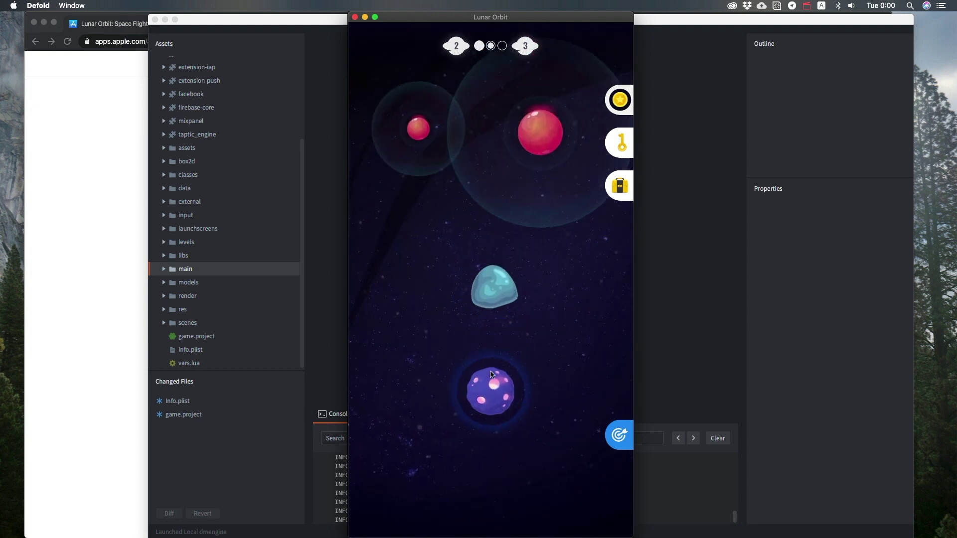
mouse_move(490, 375)
left_mouse_down()
mouse_move(469, 375)
mouse_move(477, 368)
left_mouse_up()
mouse_move(554, 367)
left_mouse_down()
mouse_move(569, 368)
mouse_move(563, 353)
left_mouse_up()
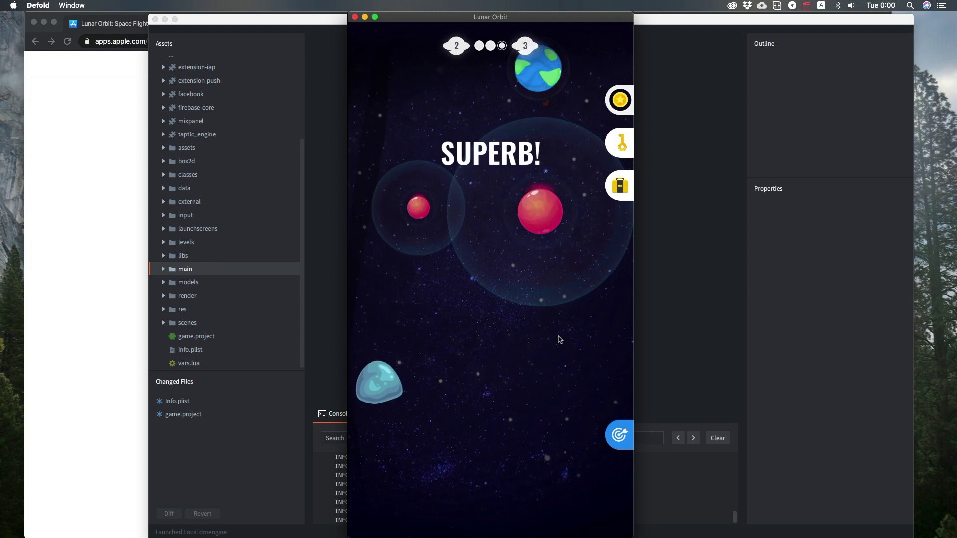
left_click_drag(559, 339, 409, 360)
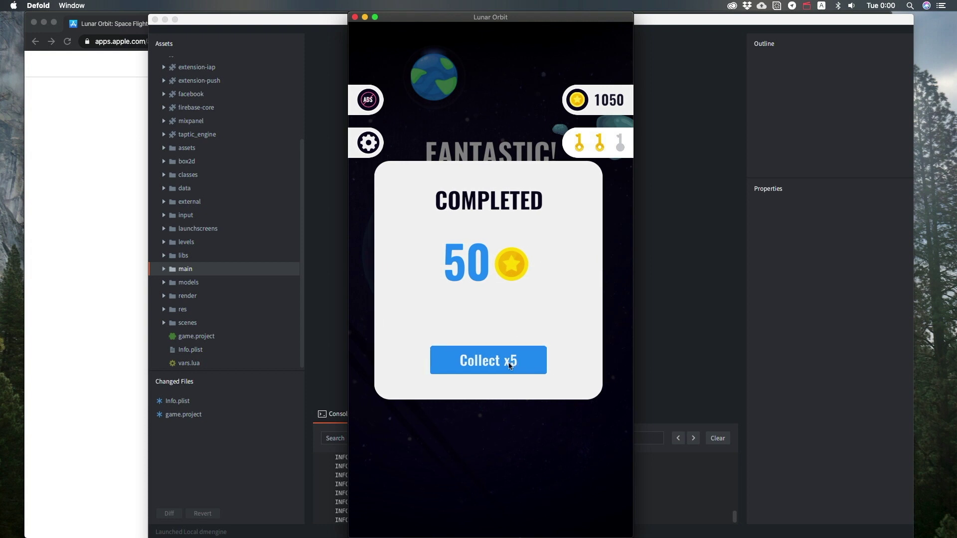
left_click(508, 362)
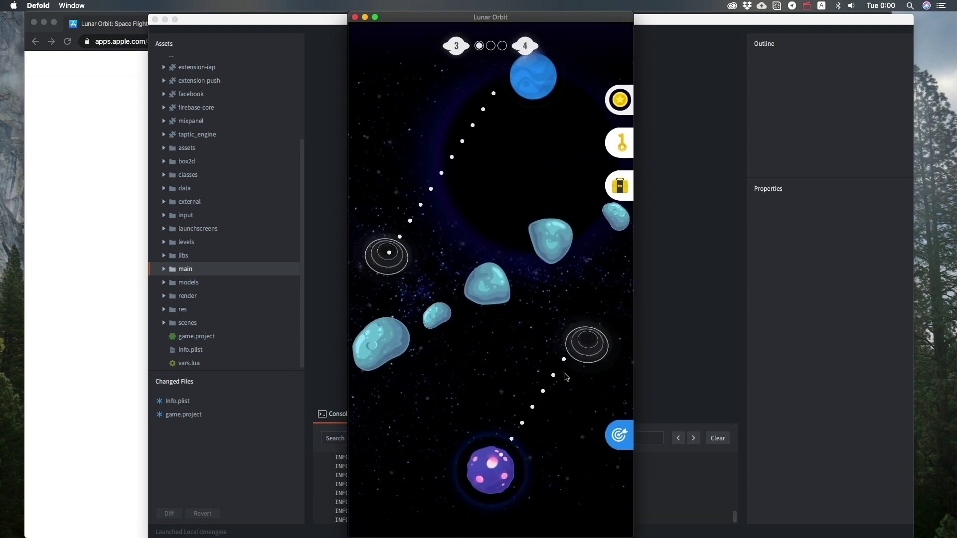
Launch the planet through level 3 until Game Over, then close the game window.
left_click(572, 378)
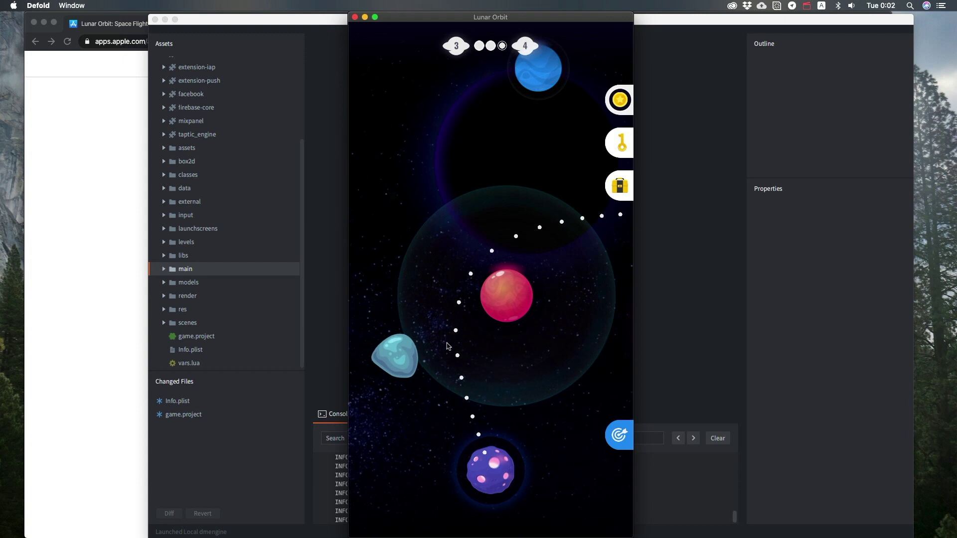
left_click(419, 349)
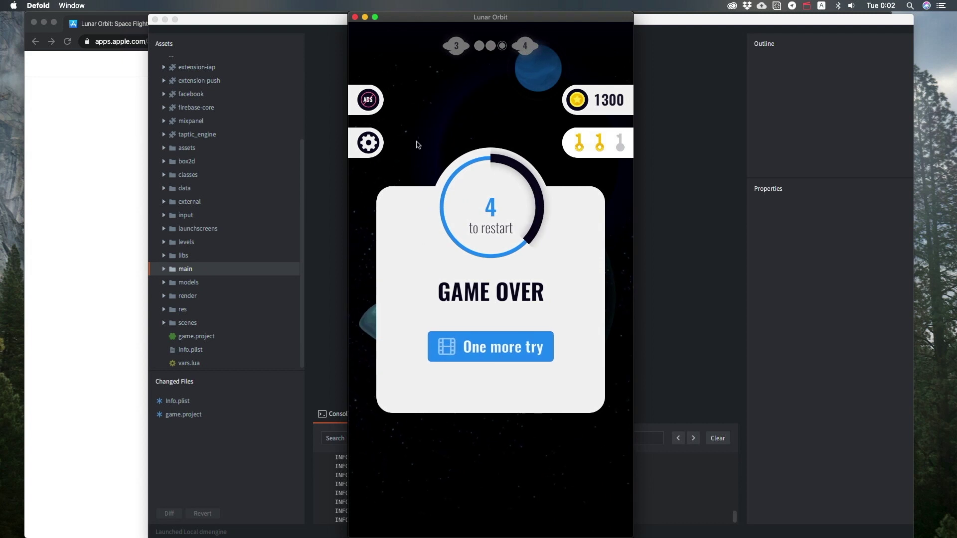
left_click(354, 18)
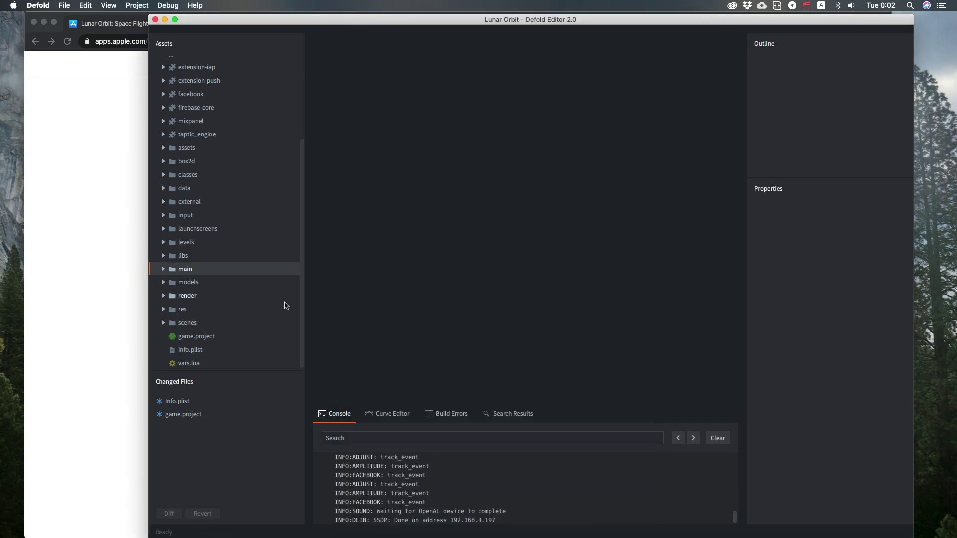
Expand the box2d folder and its src subfolder in Assets, then collapse both again.
scroll(286, 306, "up", 5)
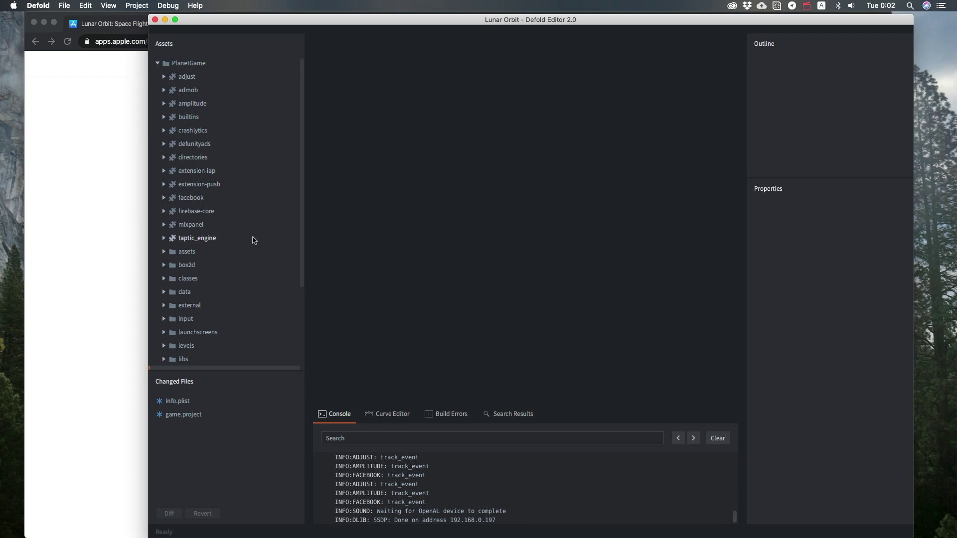
left_click(165, 266)
scroll(213, 272, "down", 3)
left_click(170, 273)
scroll(241, 293, "down", 5)
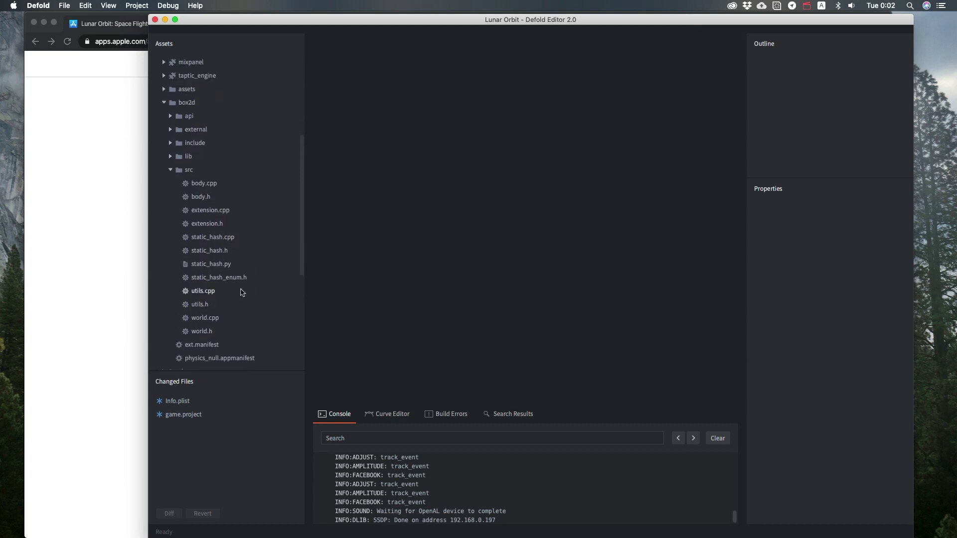
left_click(170, 168)
scroll(167, 177, "up", 4)
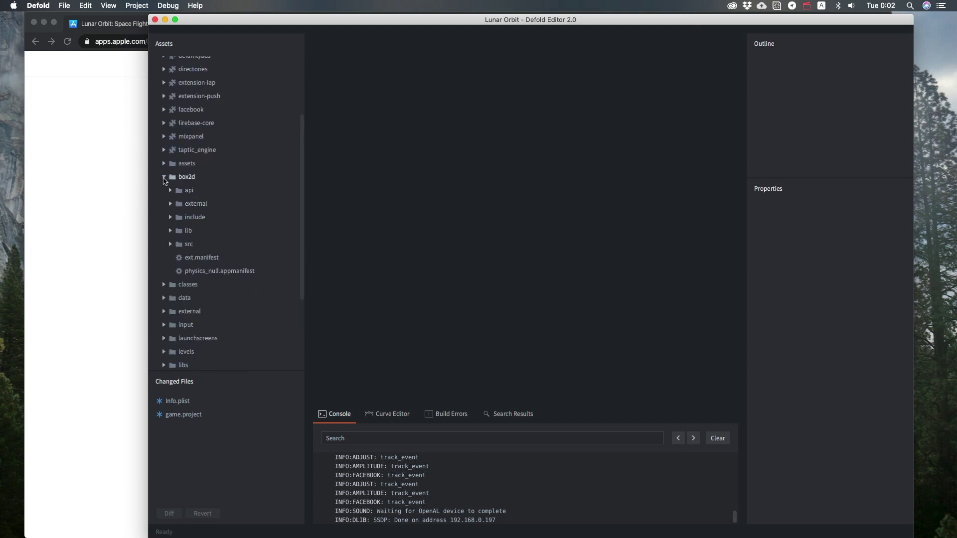
left_click(164, 178)
scroll(167, 184, "up", 2)
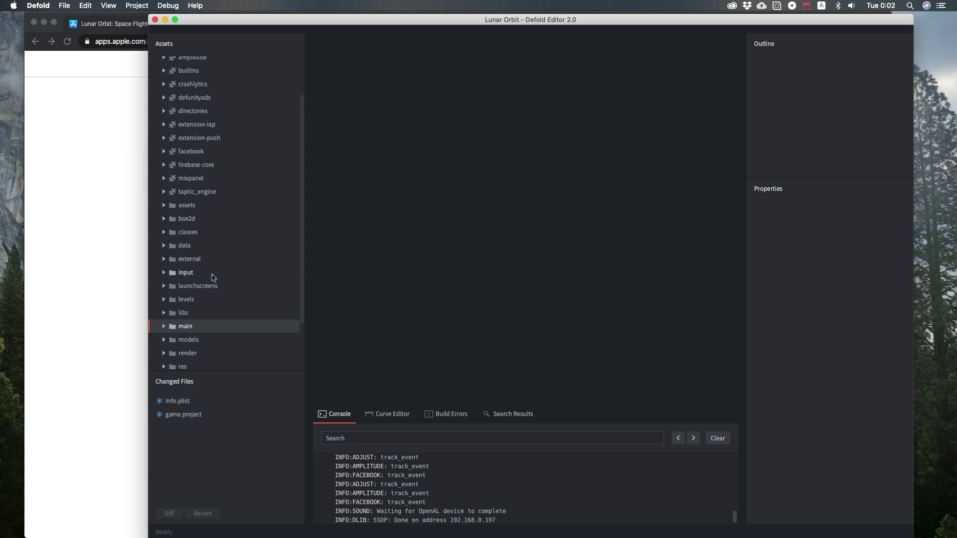
Expand the scenes folder and open level_select.script.
scroll(235, 284, "down", 1)
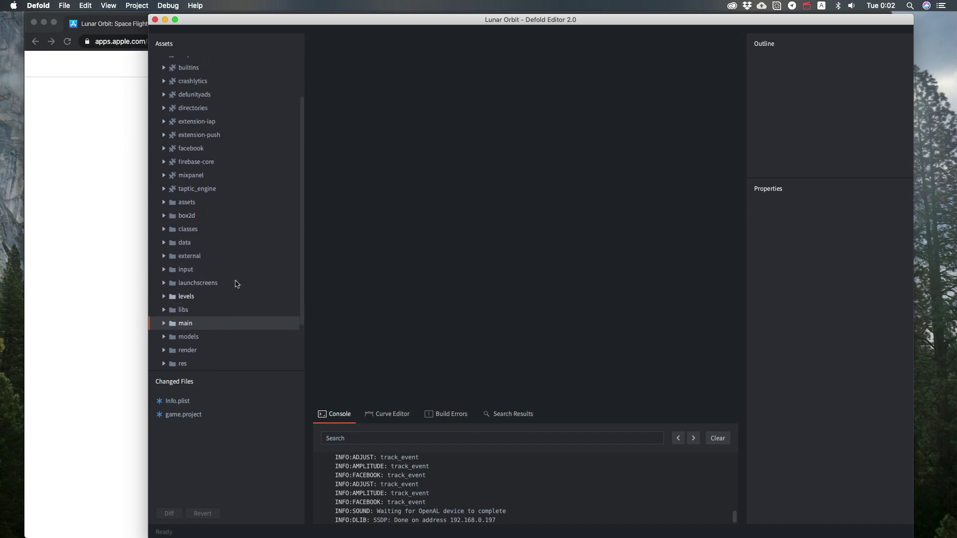
scroll(235, 284, "up", 3)
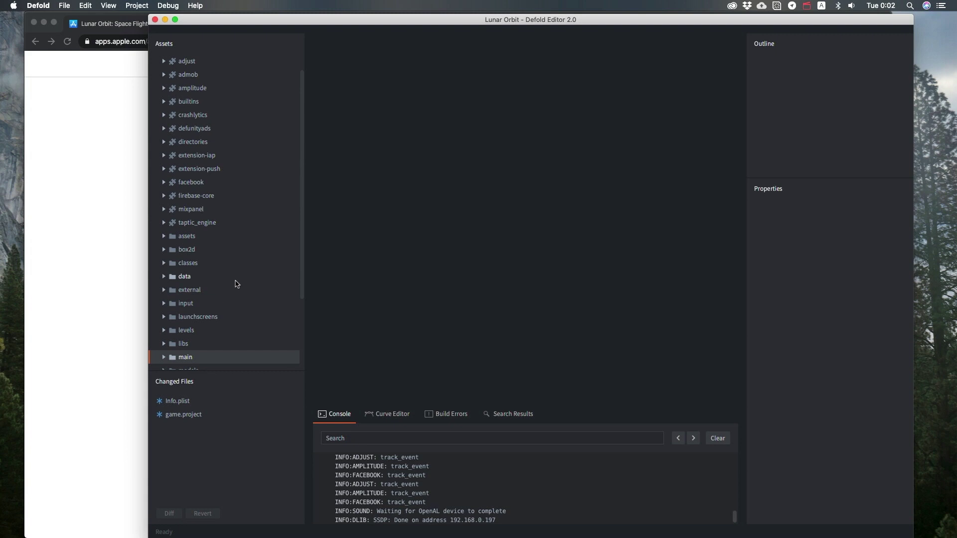
scroll(236, 284, "up", 1)
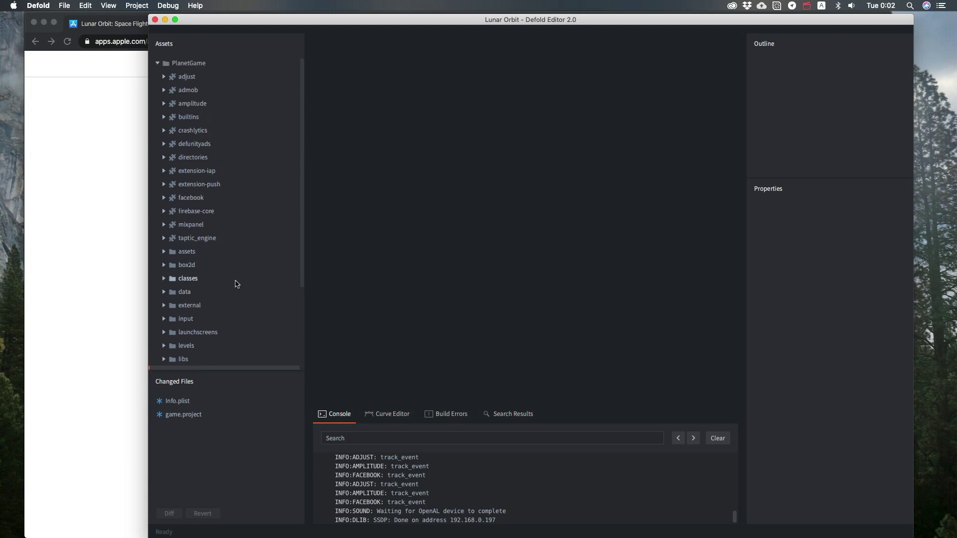
scroll(264, 282, "down", 3)
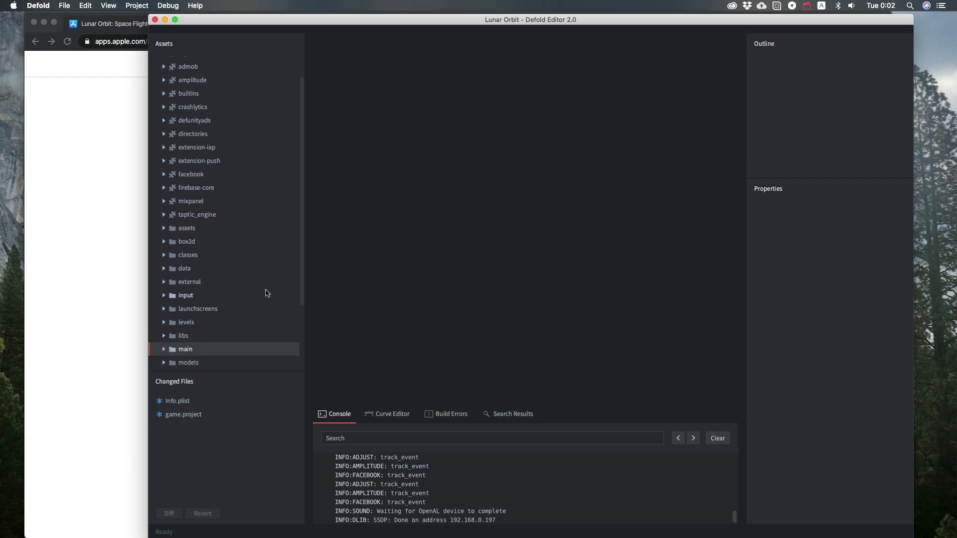
scroll(267, 293, "down", 3)
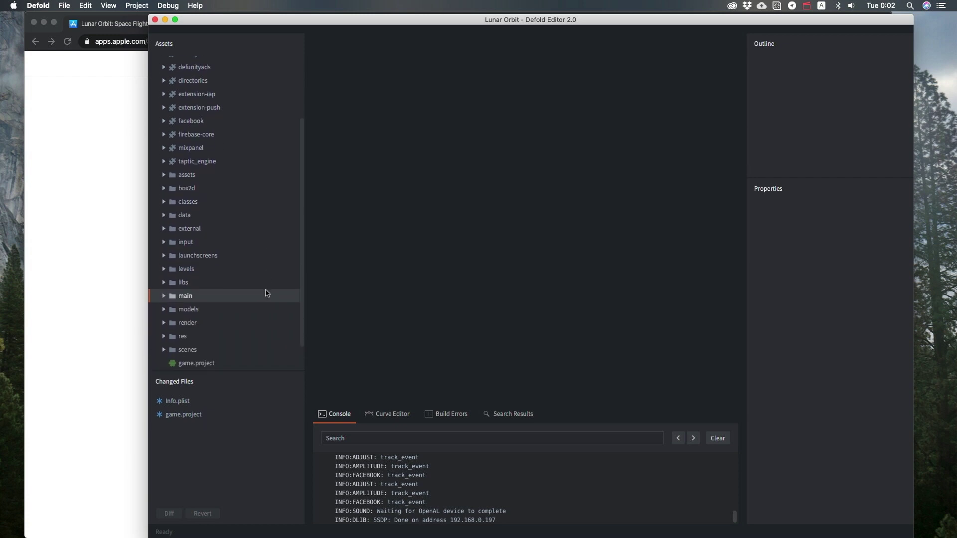
scroll(266, 293, "down", 2)
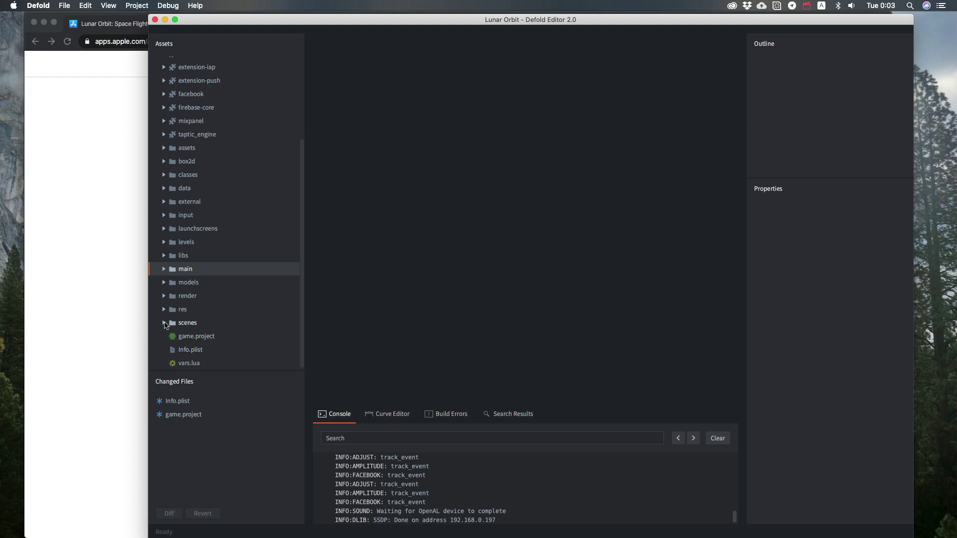
left_click(164, 324)
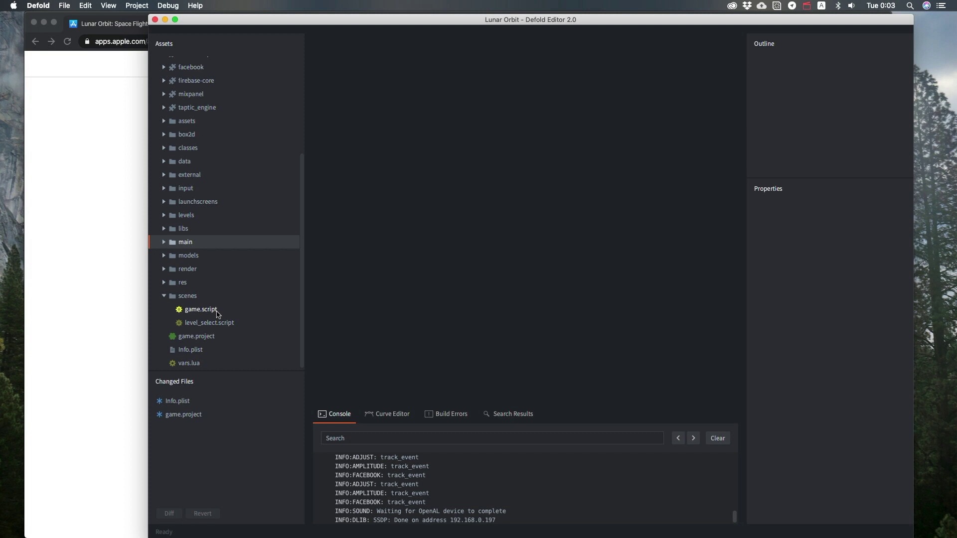
left_click(215, 311)
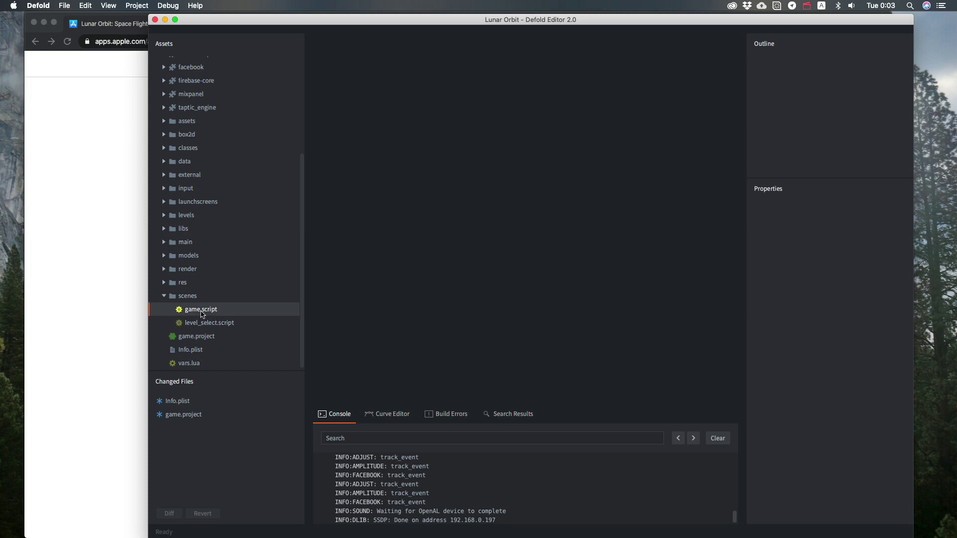
left_click(209, 324)
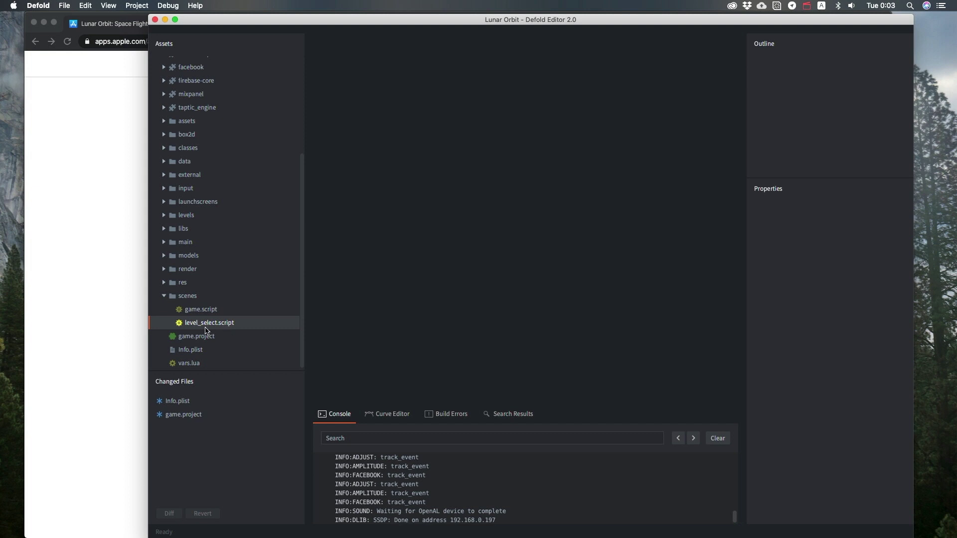
double_click(207, 324)
Scroll through level_select.script and highlight the loop that builds the level buttons.
scroll(524, 320, "down", 5)
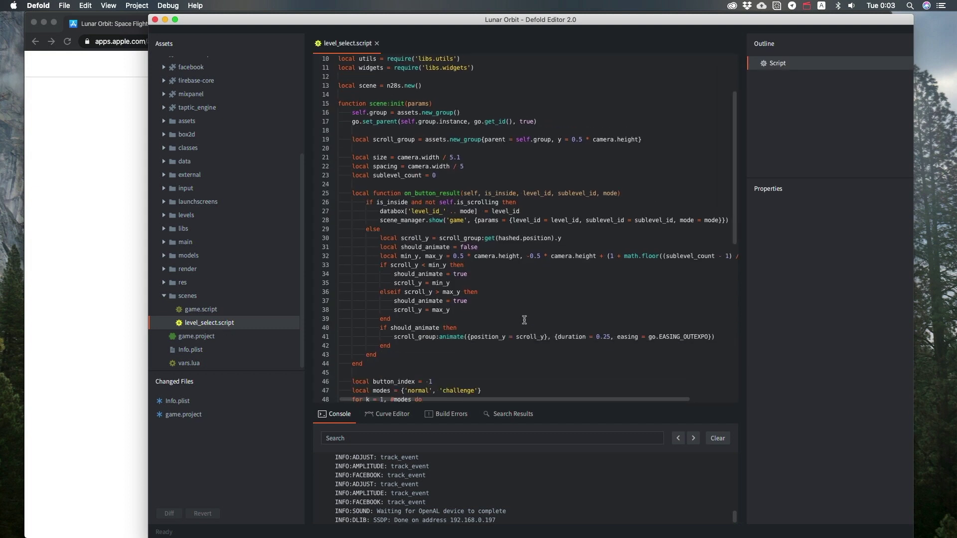
scroll(524, 320, "down", 3)
scroll(524, 320, "down", 6)
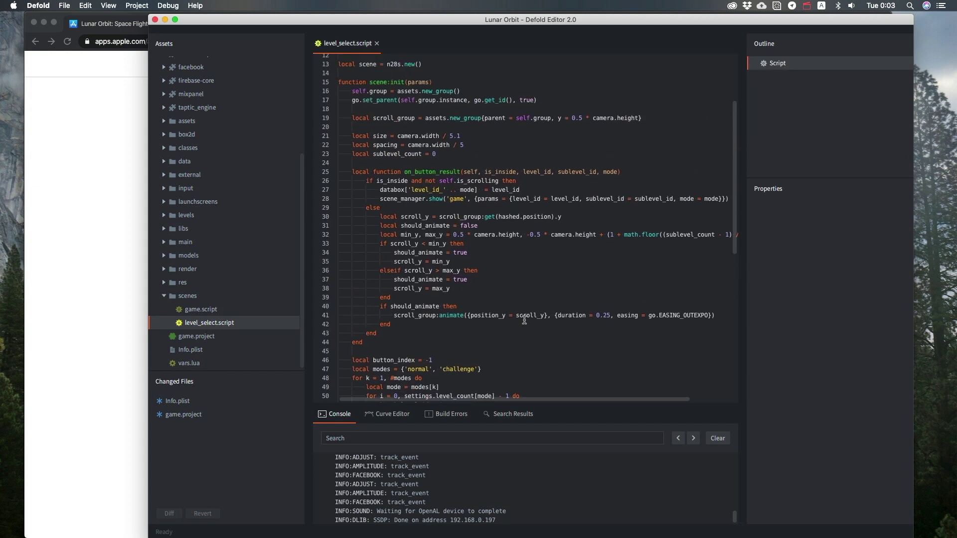
left_click_drag(387, 90, 564, 368)
left_click(560, 363)
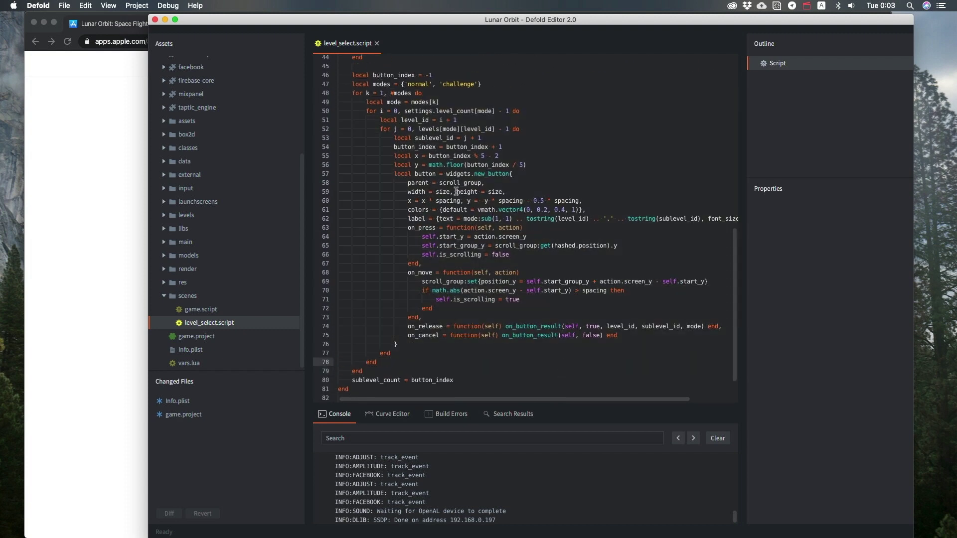
Highlight the new_button definition on lines 57–76, then open main.script from the main folder.
left_click_drag(444, 173, 500, 342)
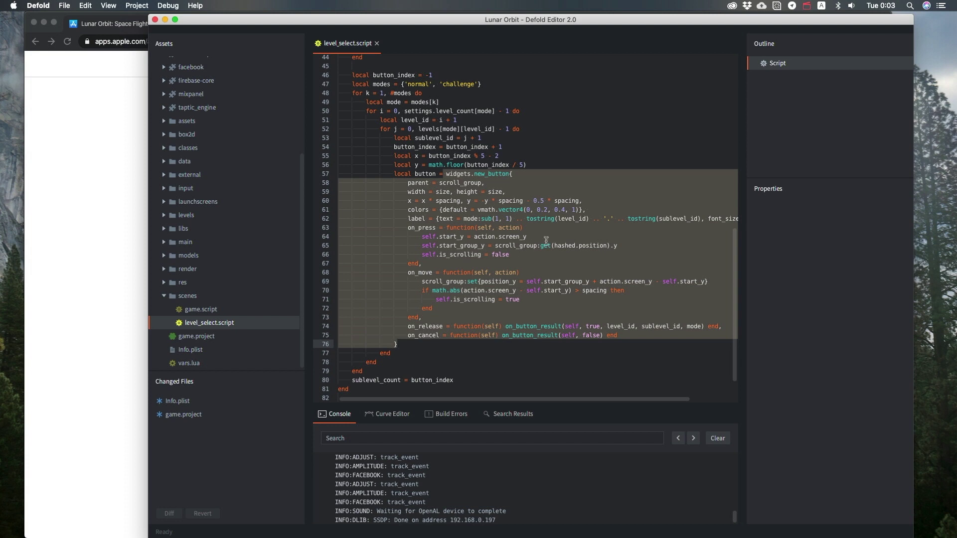
left_click(507, 237)
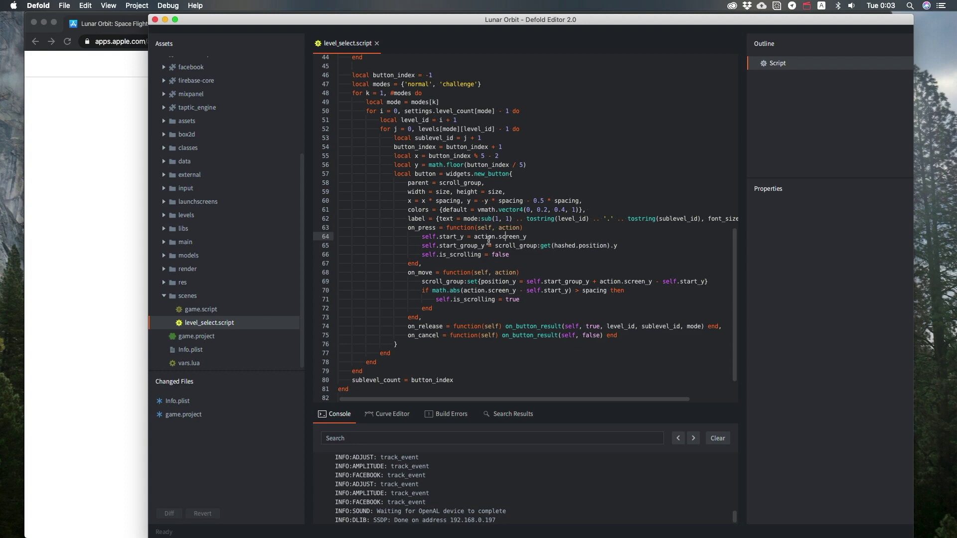
left_click(164, 241)
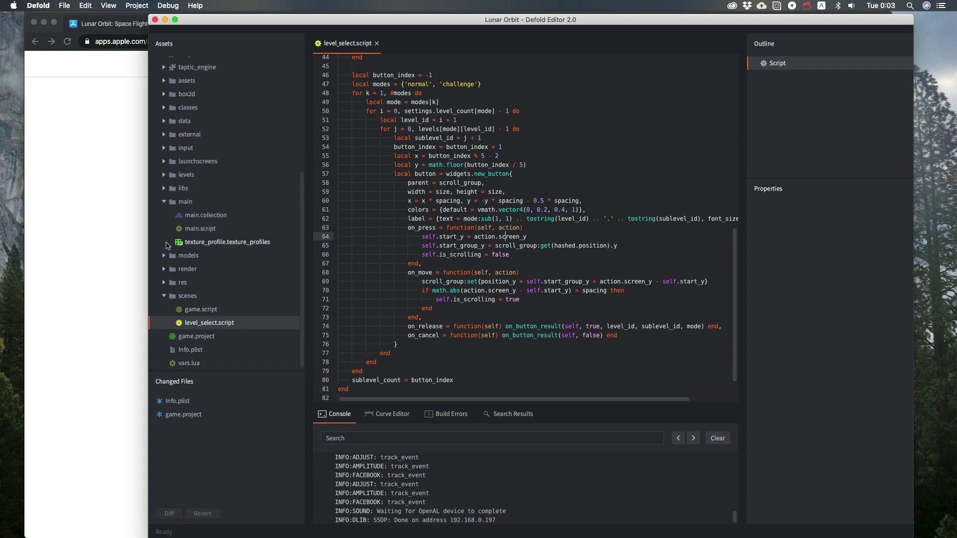
double_click(221, 228)
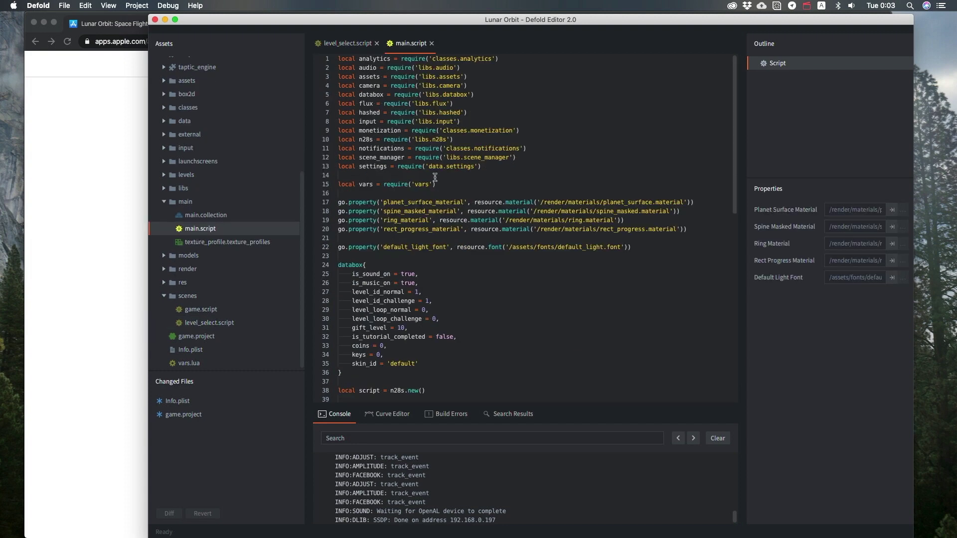
Scroll main.script to line 73 and select 'game' in scene_manager.show('game', ...).
scroll(449, 298, "down", 3)
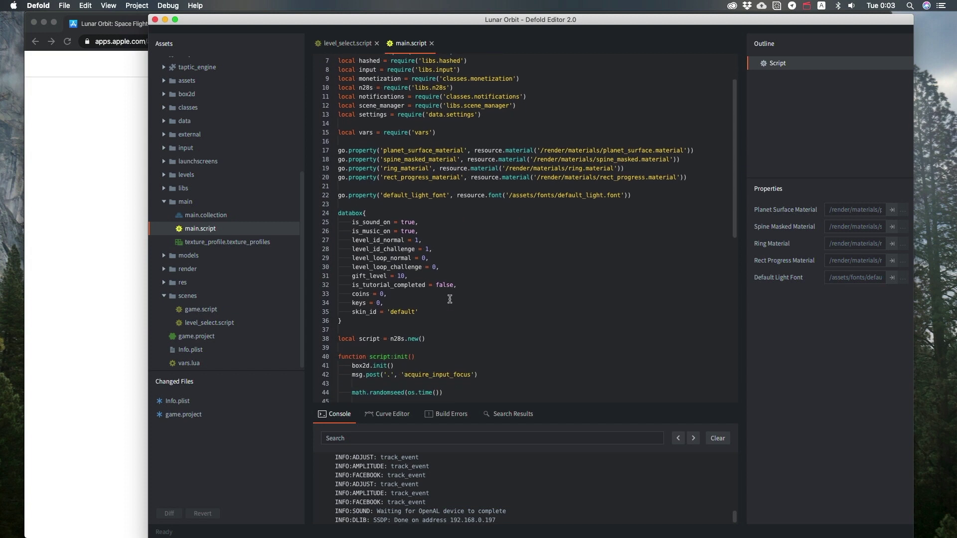
scroll(450, 299, "down", 6)
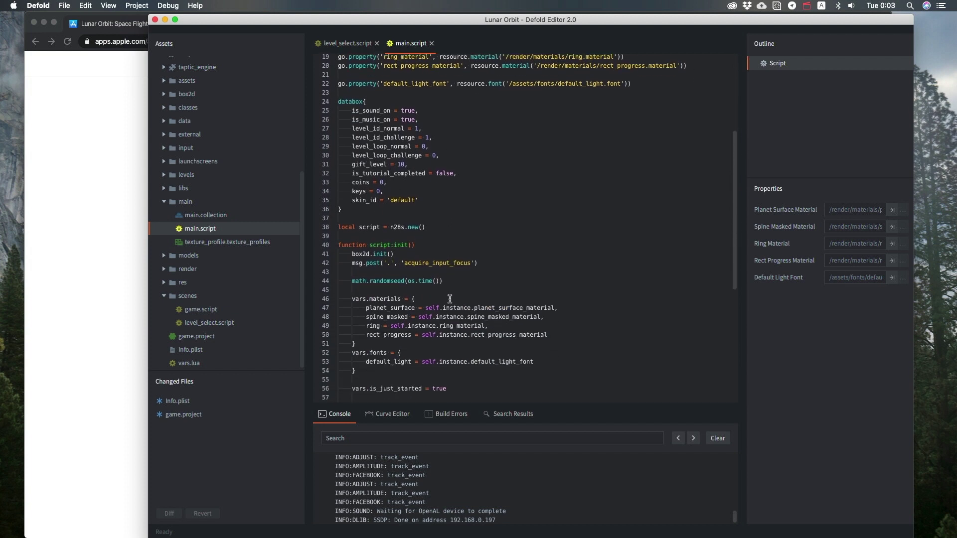
scroll(449, 297, "down", 10)
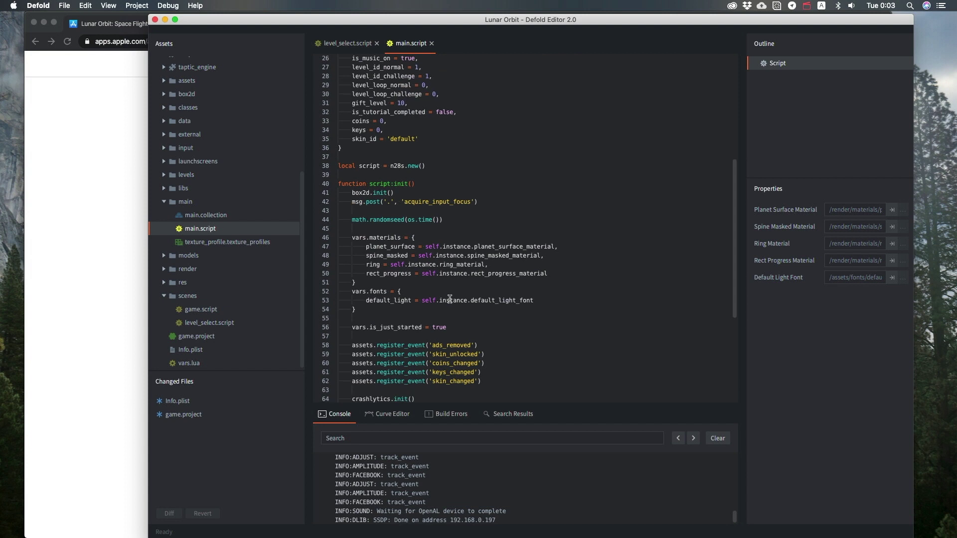
left_click(456, 301)
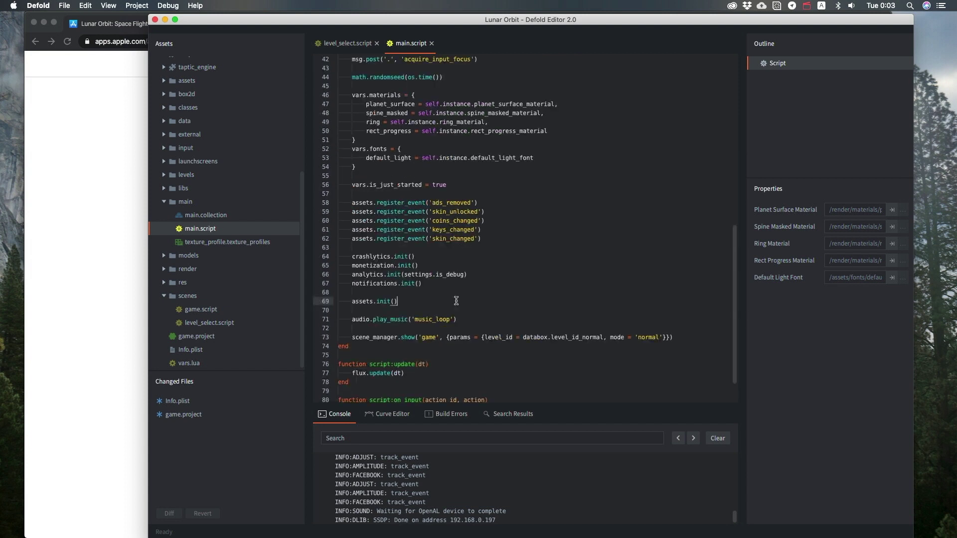
scroll(456, 300, "down", 2)
double_click(429, 300)
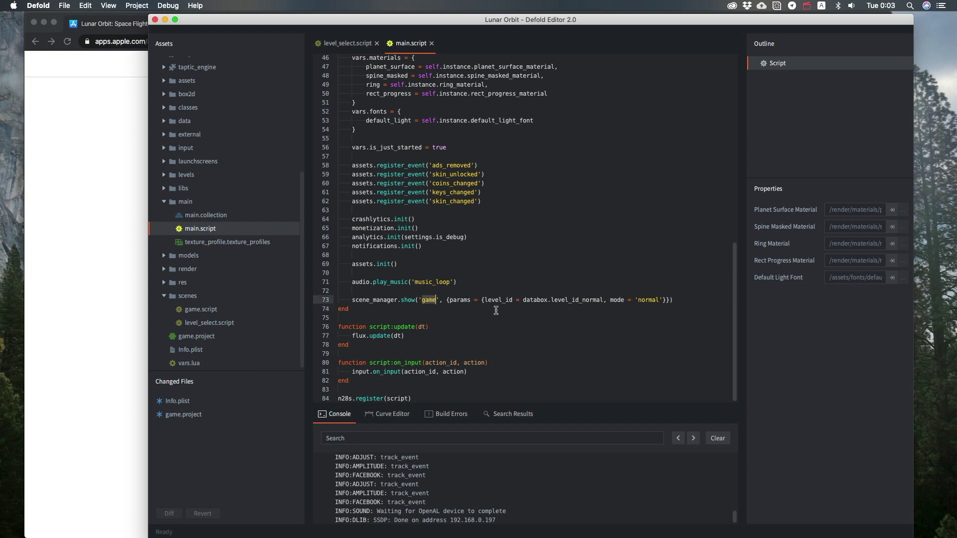
Replace 'game' with 'level_select' on line 73 and save main.script.
type("lev")
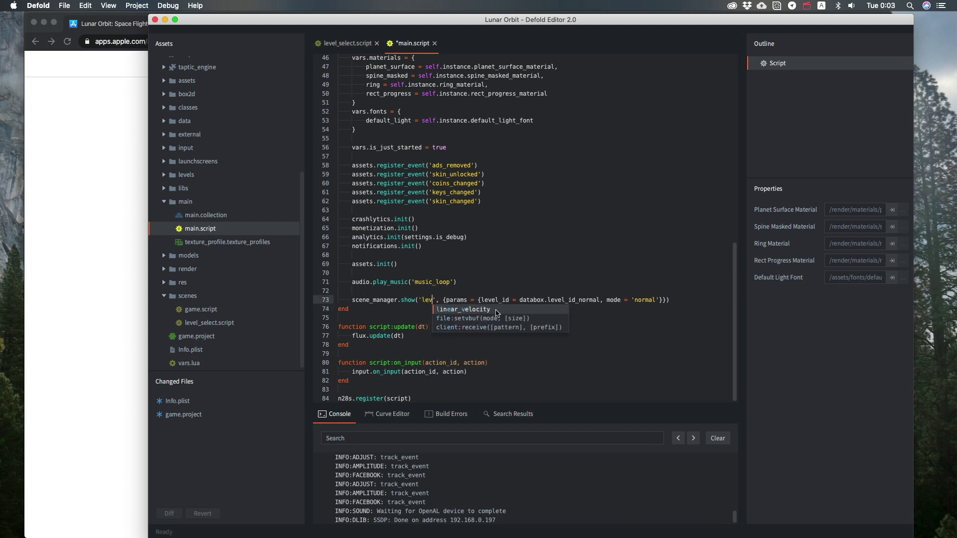
type("el")
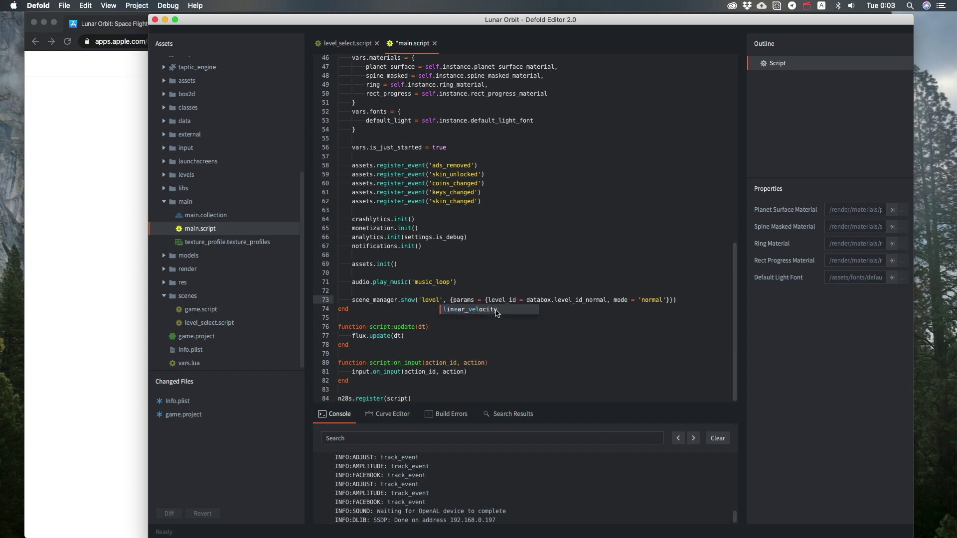
type("_selecct")
key("BackSpace")
key("super+s")
Build and run the game, scroll the level-select grid, and start level 24.
key("super+b")
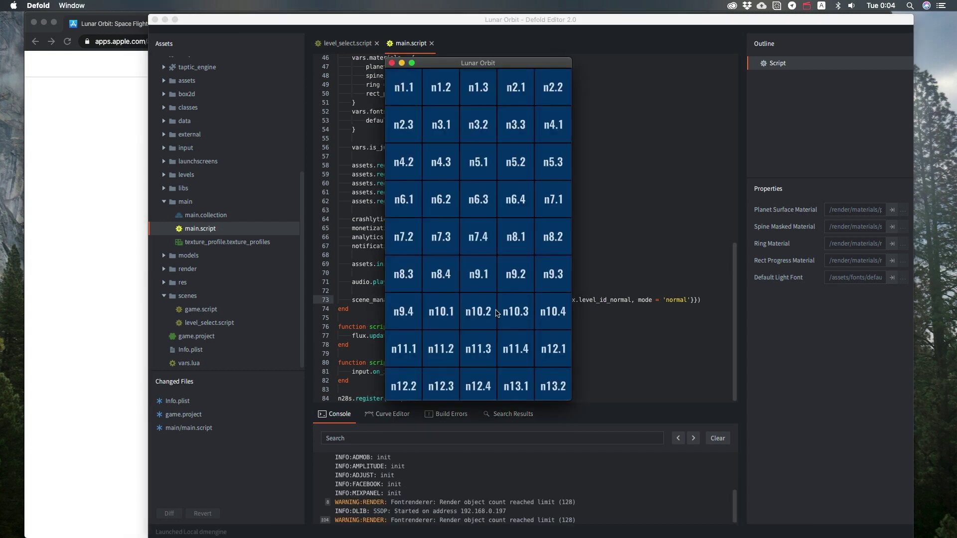
left_click_drag(478, 199, 471, 160)
left_click_drag(478, 316, 482, 108)
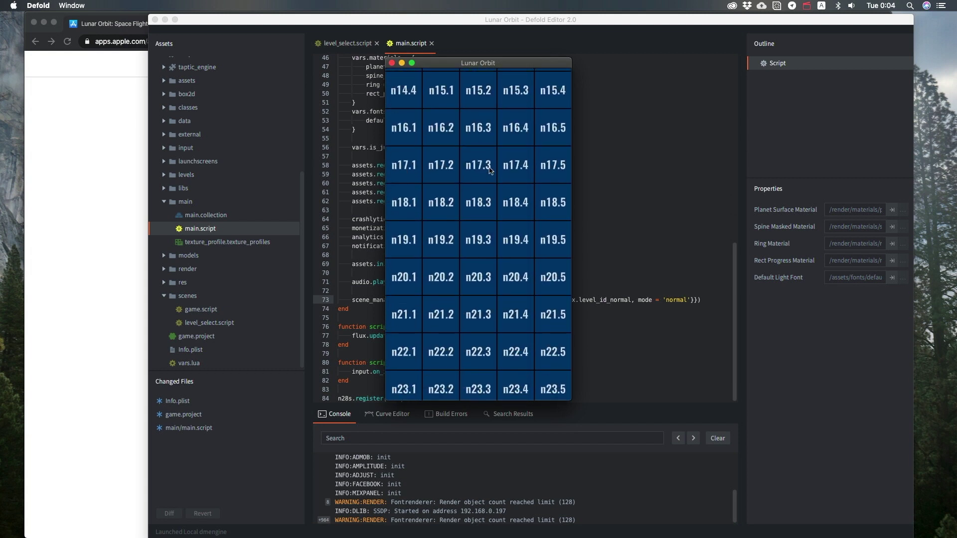
left_click_drag(490, 182, 486, 337)
left_click_drag(479, 204, 477, 310)
left_click_drag(481, 164, 482, 360)
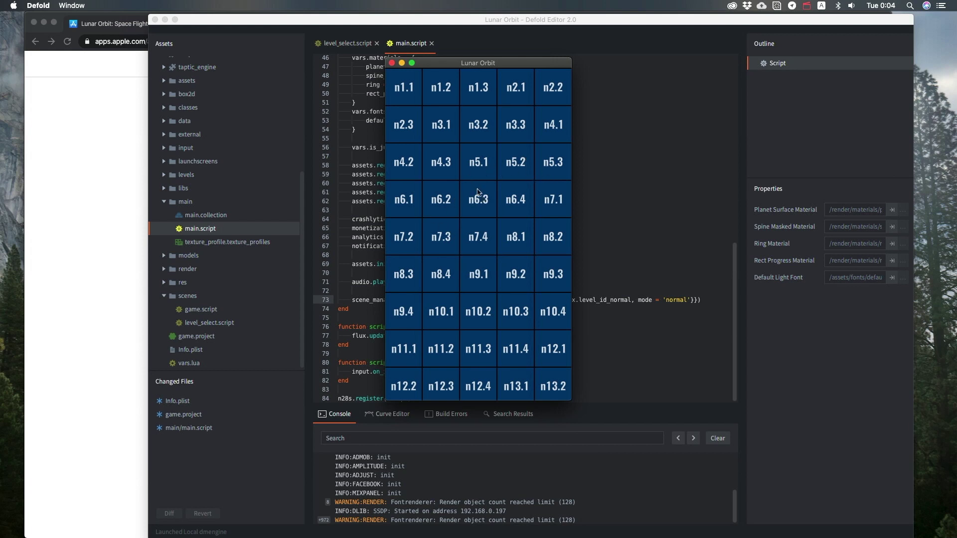
left_click_drag(480, 314, 486, 117)
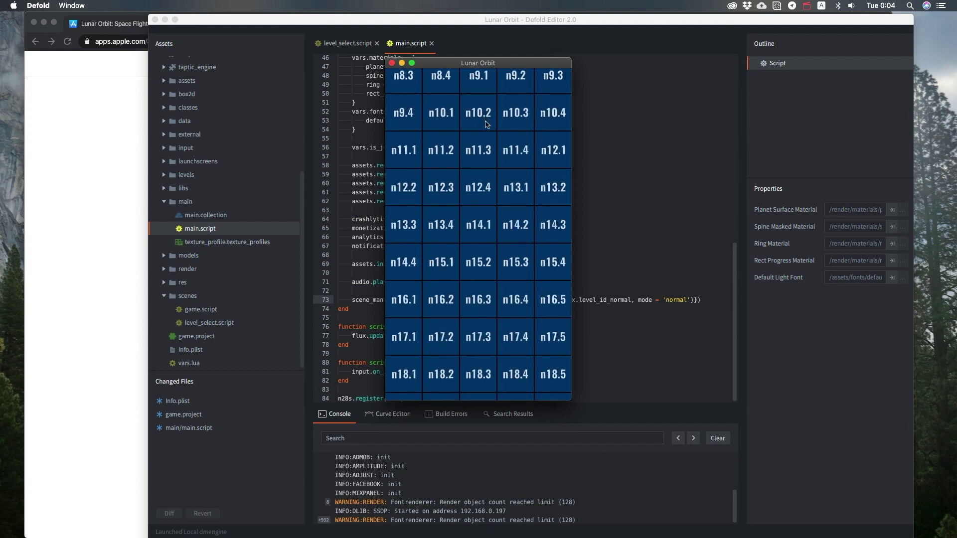
left_click_drag(527, 320, 527, 149)
left_click_drag(516, 353, 513, 222)
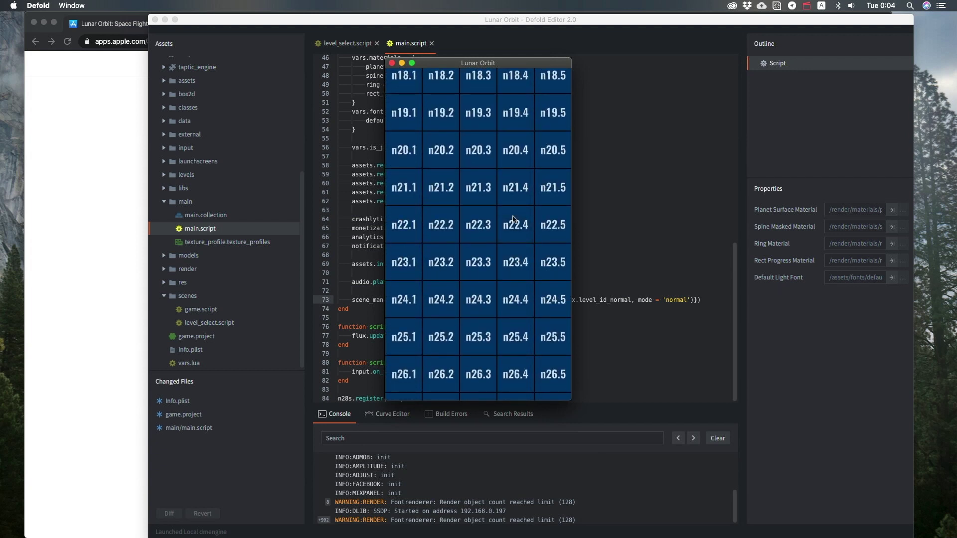
left_click(479, 308)
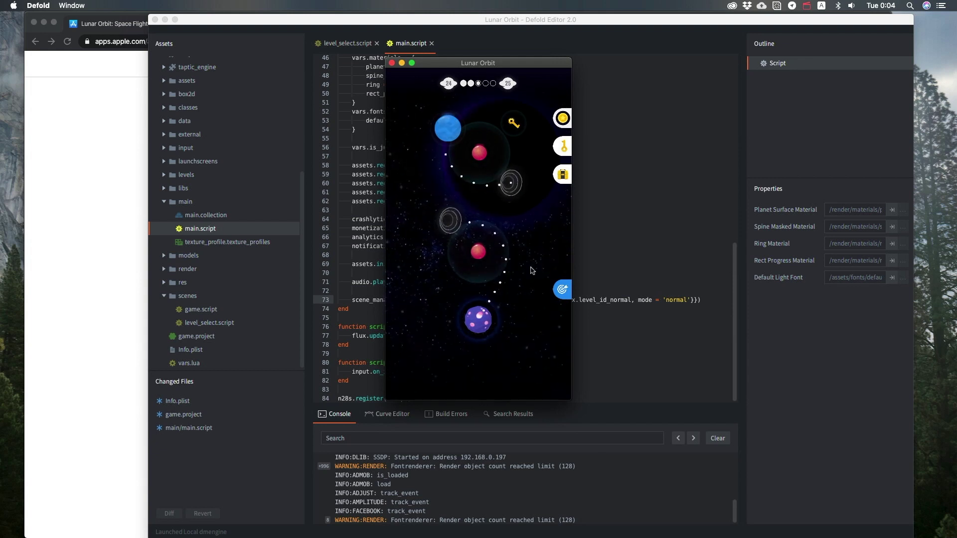
Quit the game and change line 73's scene name from level_select back to 'game'.
left_click(533, 271)
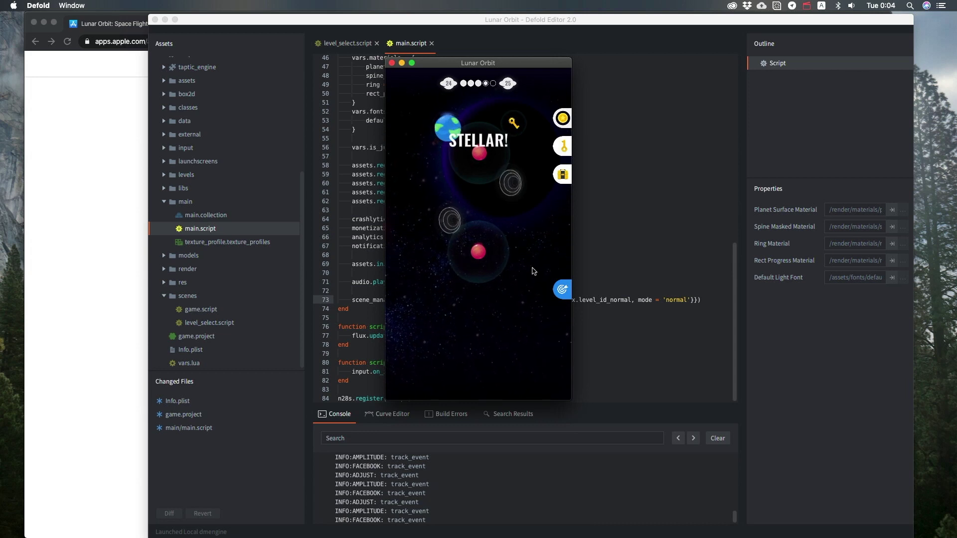
key("super+q")
double_click(457, 301)
type("ga")
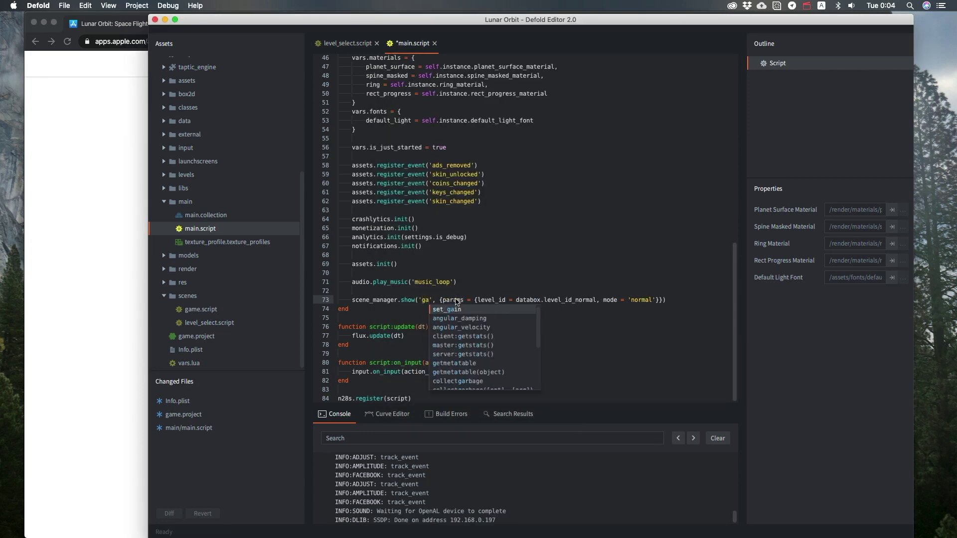
type("me")
left_click(457, 258)
Save main.script and open main.collection from Assets.
key("super+s")
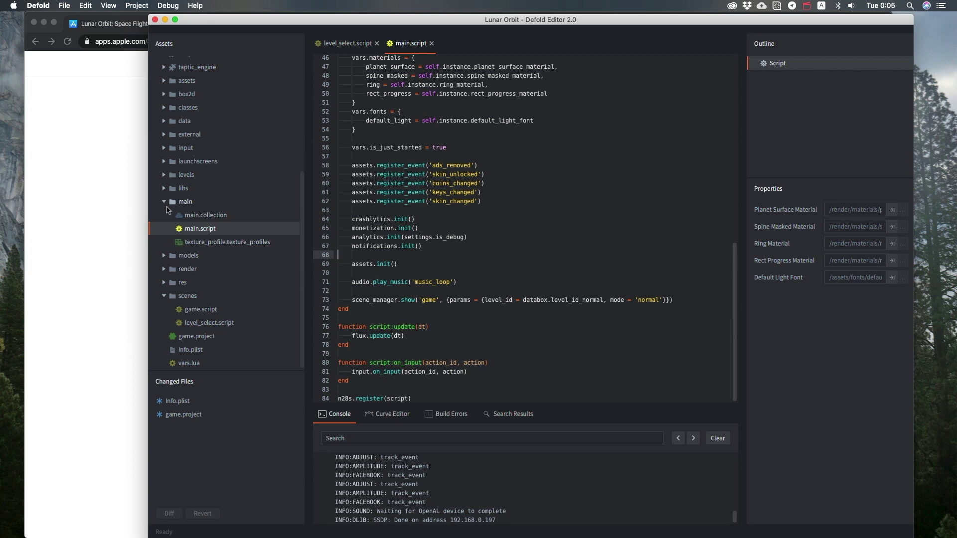
left_click(212, 219)
double_click(212, 221)
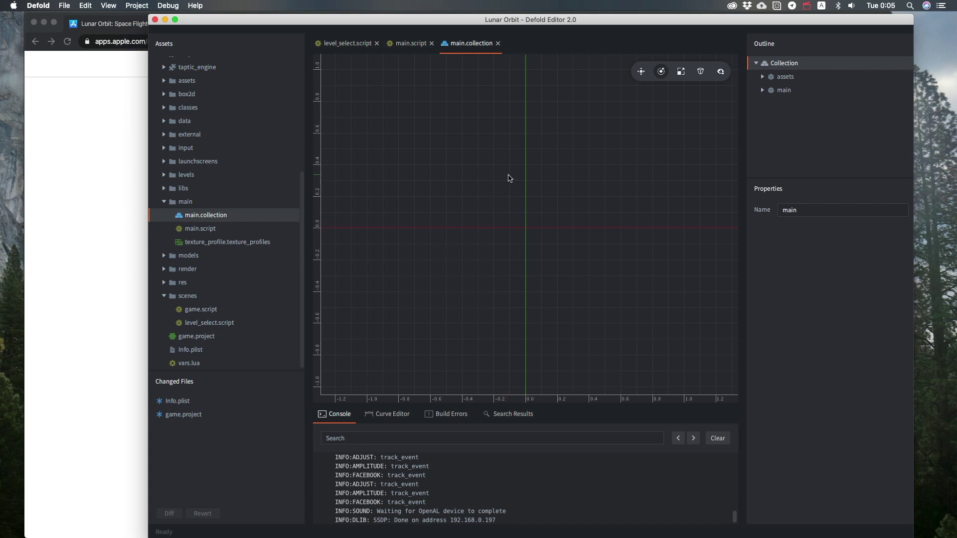
Close the main.script tab, then zoom the main.collection scene view out and back in.
left_click(431, 43)
scroll(557, 265, "down", 10)
scroll(558, 265, "down", 10)
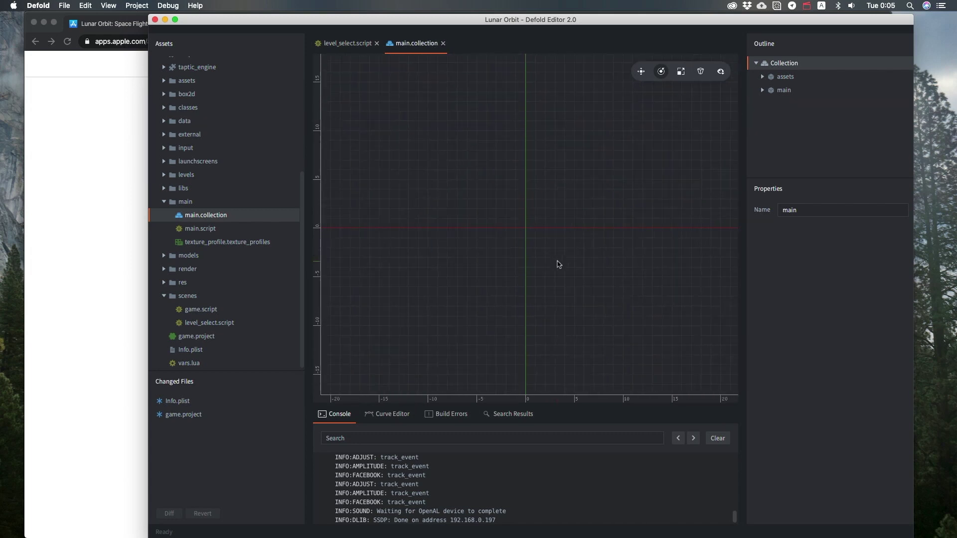
scroll(533, 240, "down", 10)
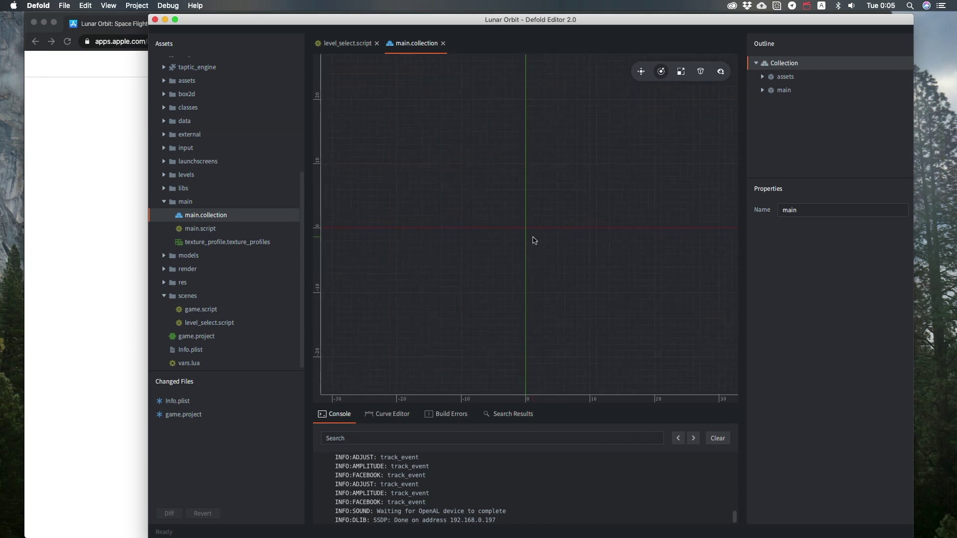
scroll(534, 240, "up", 3)
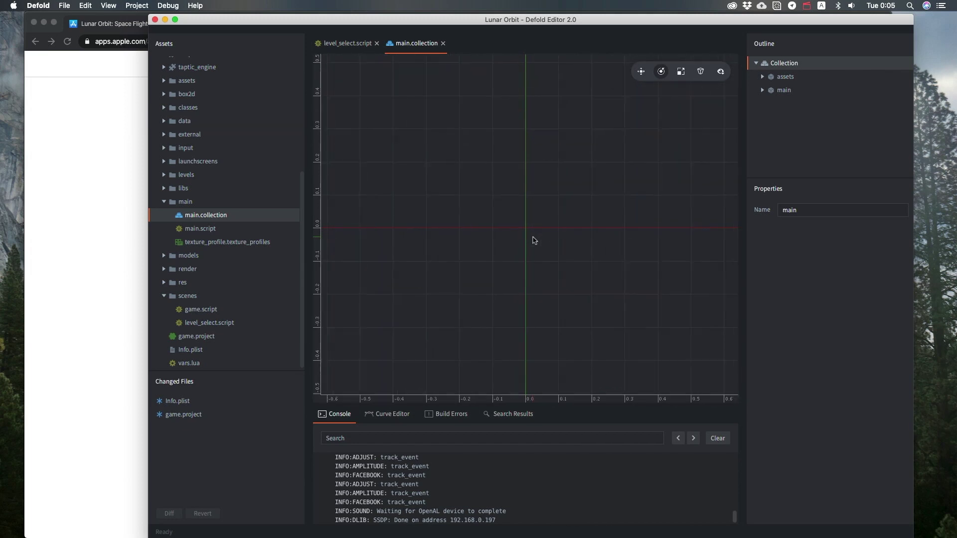
scroll(467, 274, "down", 2)
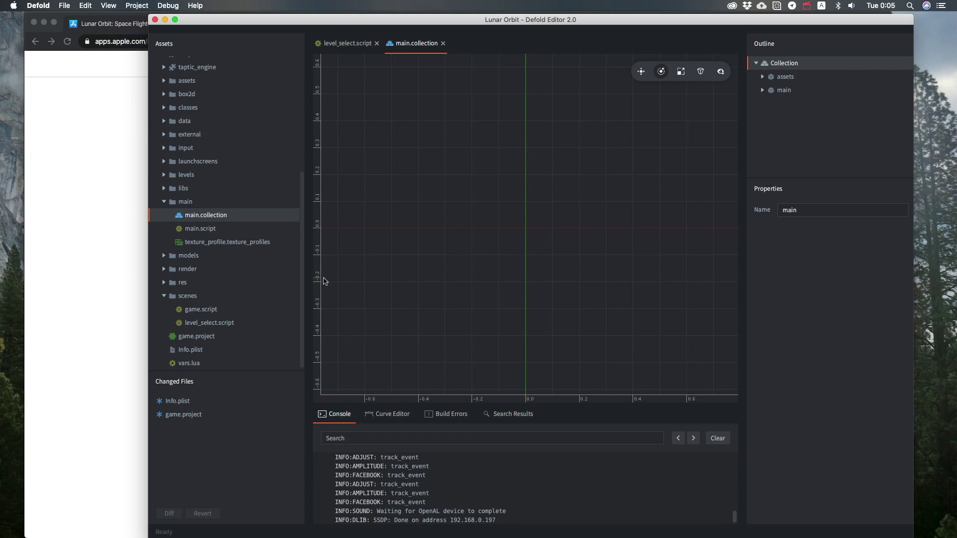
Collapse main, expand levels, and skim the 17_5.lua level file before closing its tab.
left_click(163, 201)
left_click(163, 215)
scroll(198, 214, "up", 15)
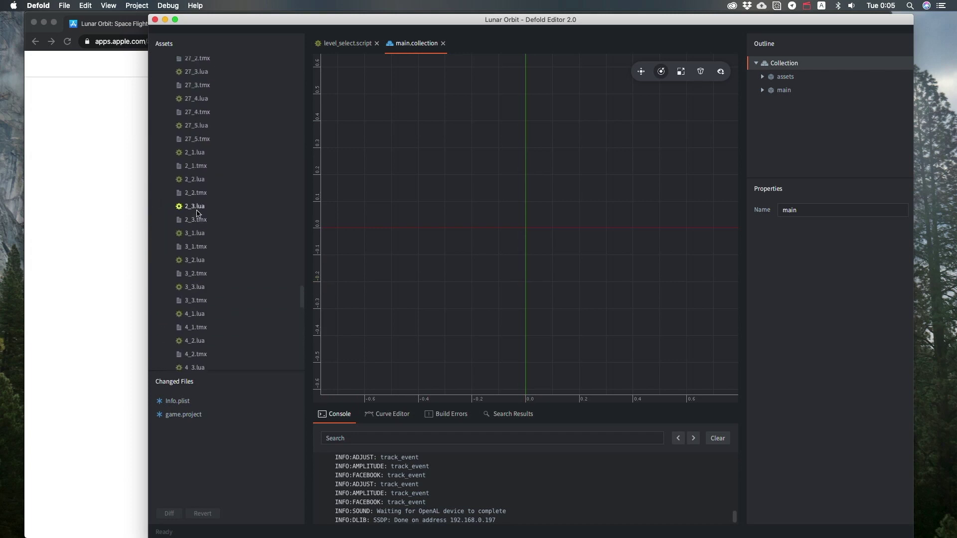
scroll(198, 213, "up", 15)
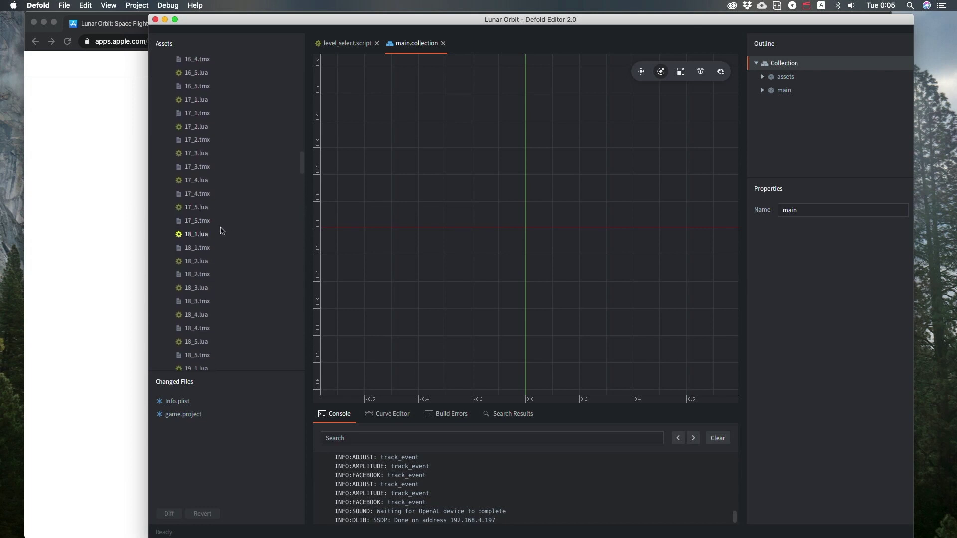
double_click(207, 207)
scroll(477, 235, "down", 20)
scroll(477, 235, "down", 15)
scroll(476, 235, "down", 8)
scroll(477, 235, "up", 20)
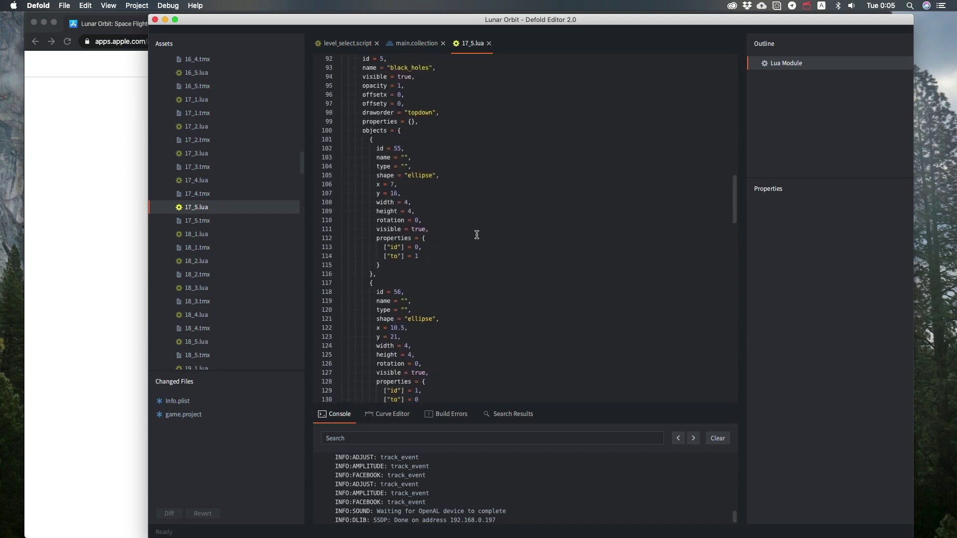
left_click(489, 44)
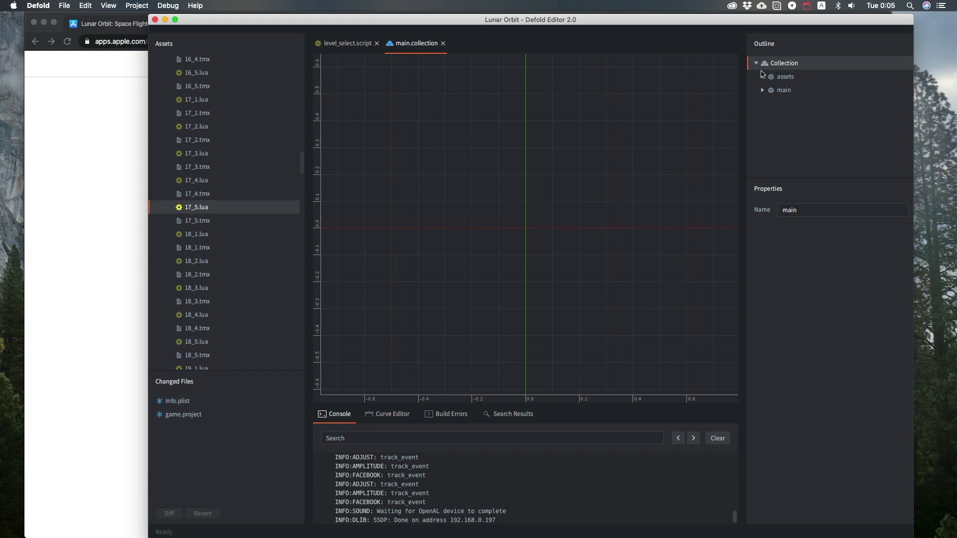
Expand the assets object in the Outline and inspect its label and rect objects.
left_click(762, 76)
scroll(816, 156, "down", 1)
scroll(816, 156, "down", 2)
scroll(815, 153, "up", 2)
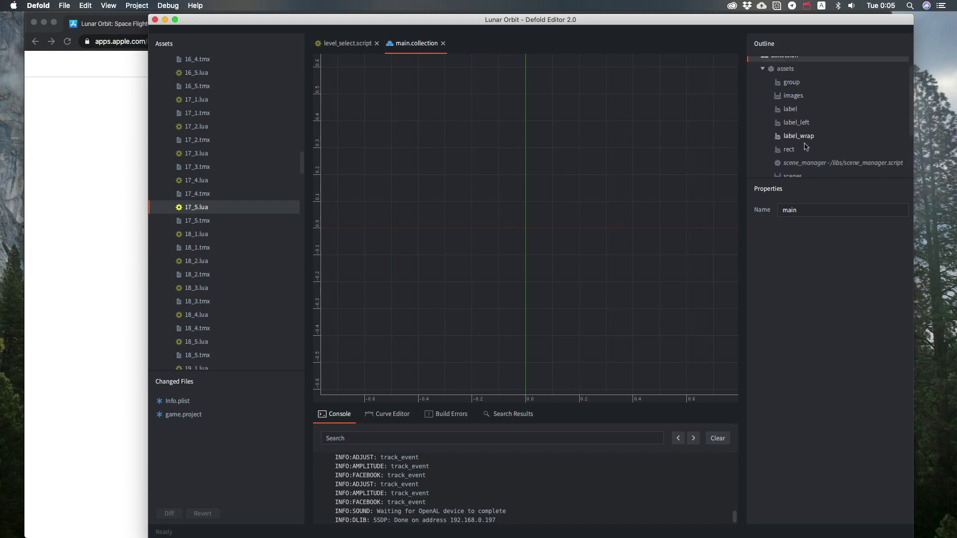
left_click(809, 114)
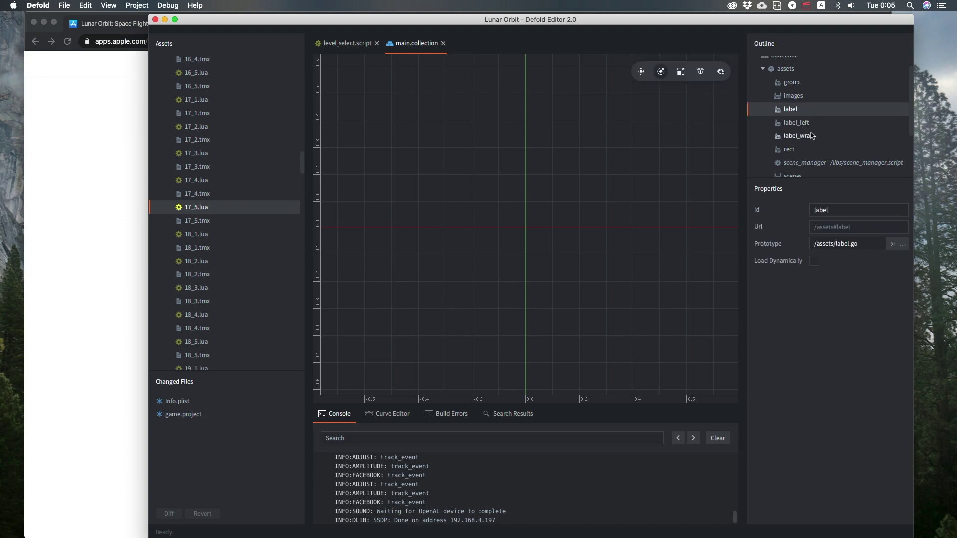
scroll(808, 132, "down", 3)
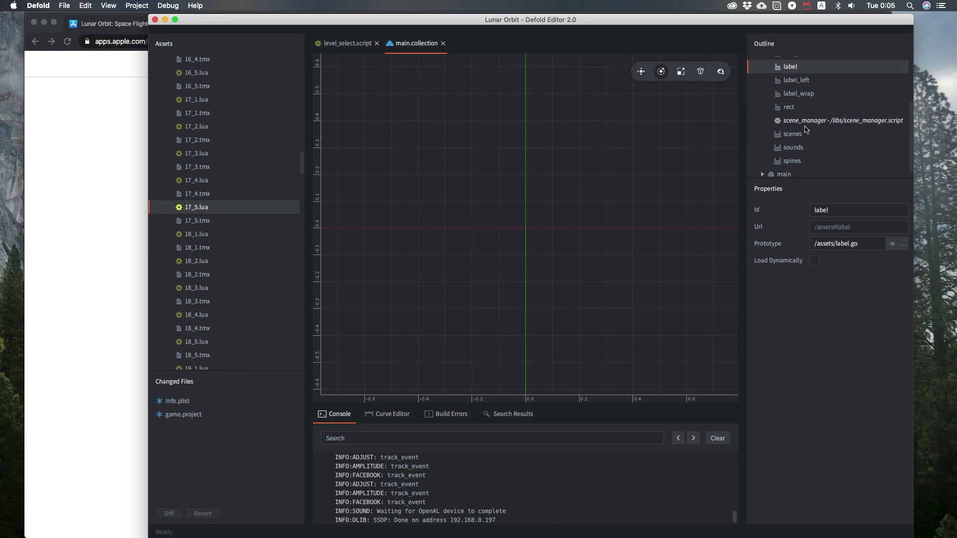
left_click(797, 104)
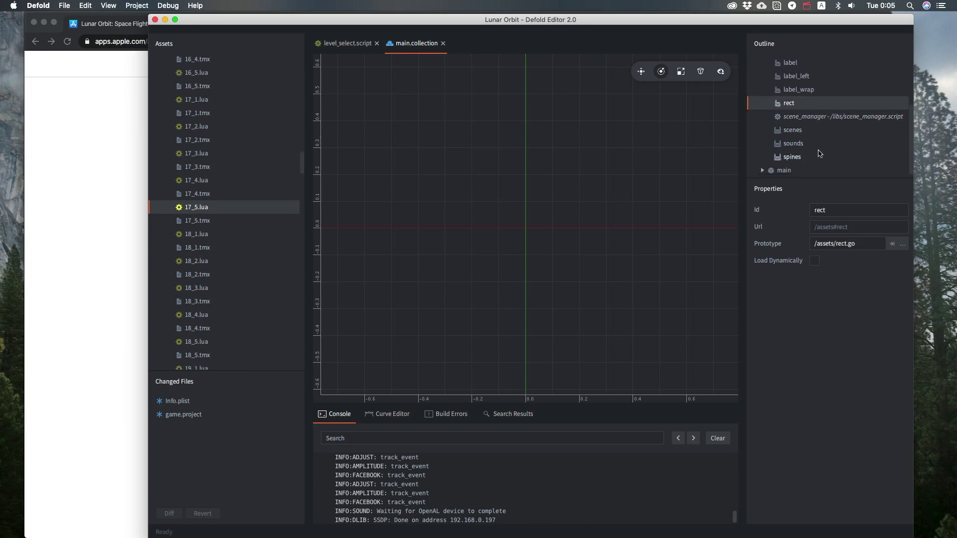
Review the scenes, images, sounds and spines collections' properties.
left_click(808, 130)
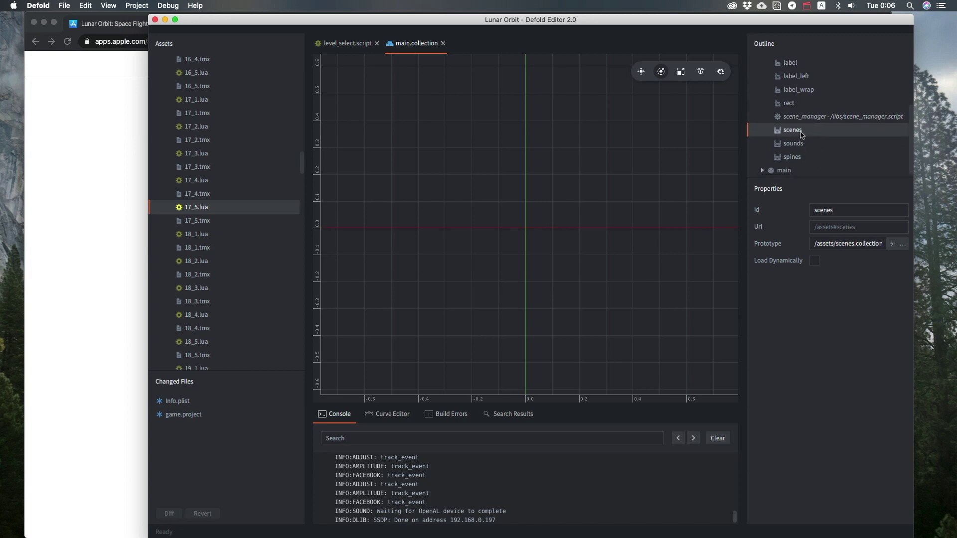
scroll(805, 134, "up", 4)
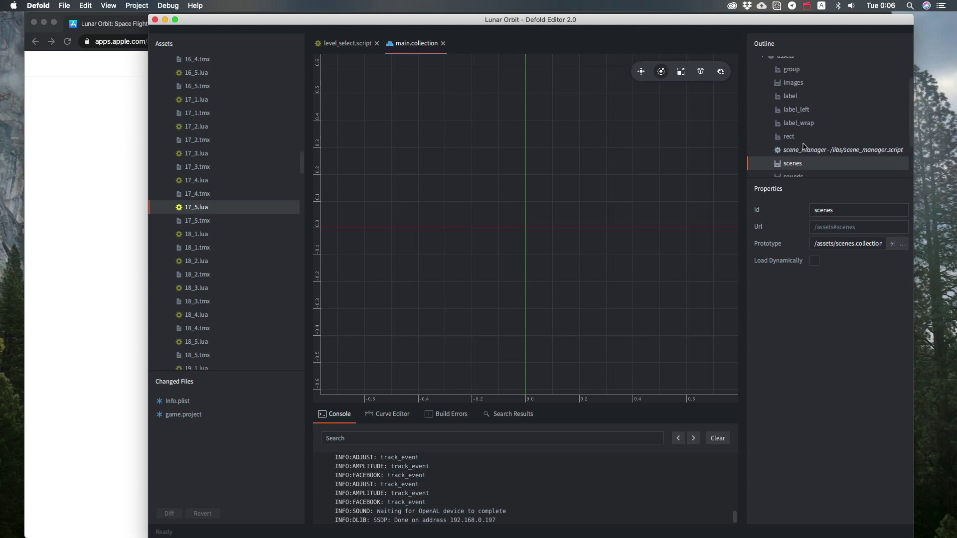
left_click(806, 107)
scroll(805, 124, "down", 4)
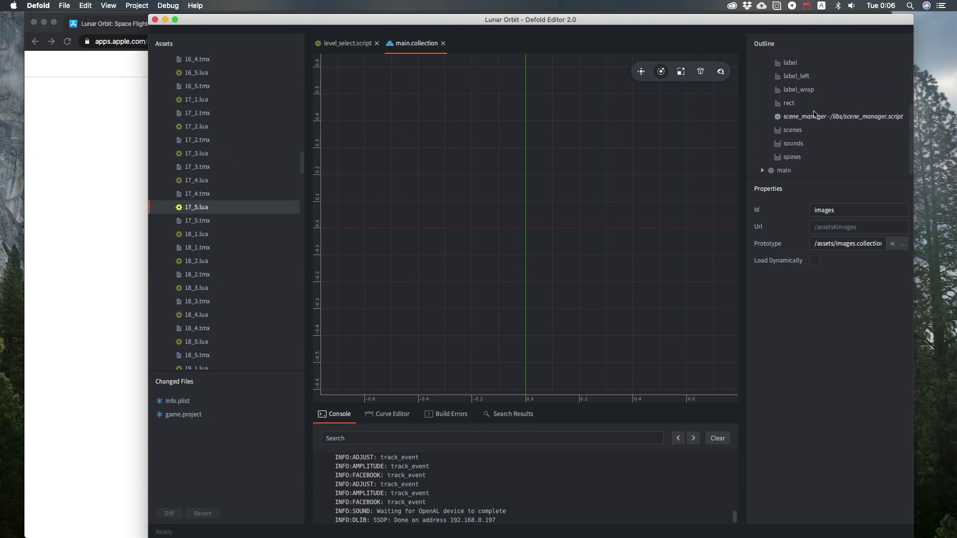
left_click(803, 144)
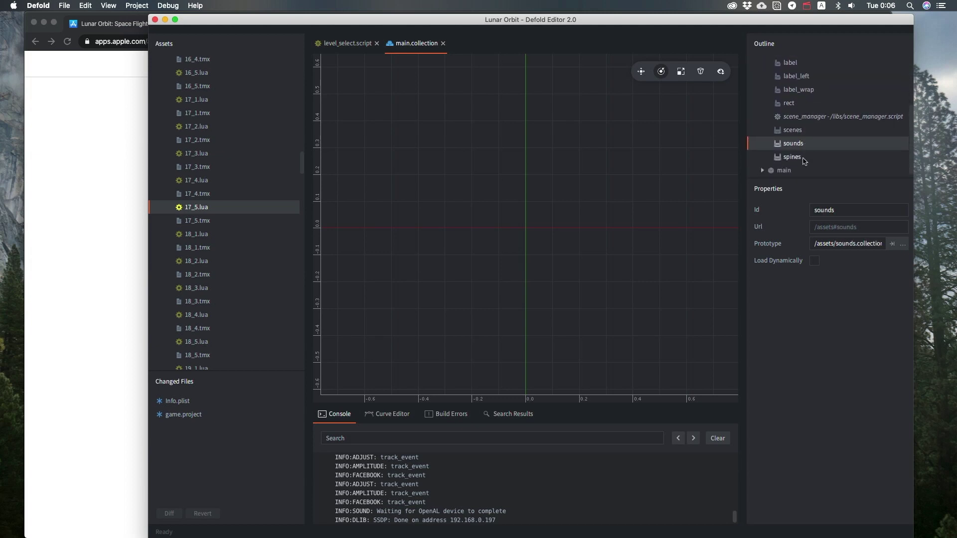
left_click(797, 157)
Expand the main object and inspect its transform and its main.script component.
left_click(762, 170)
scroll(820, 172, "down", 1)
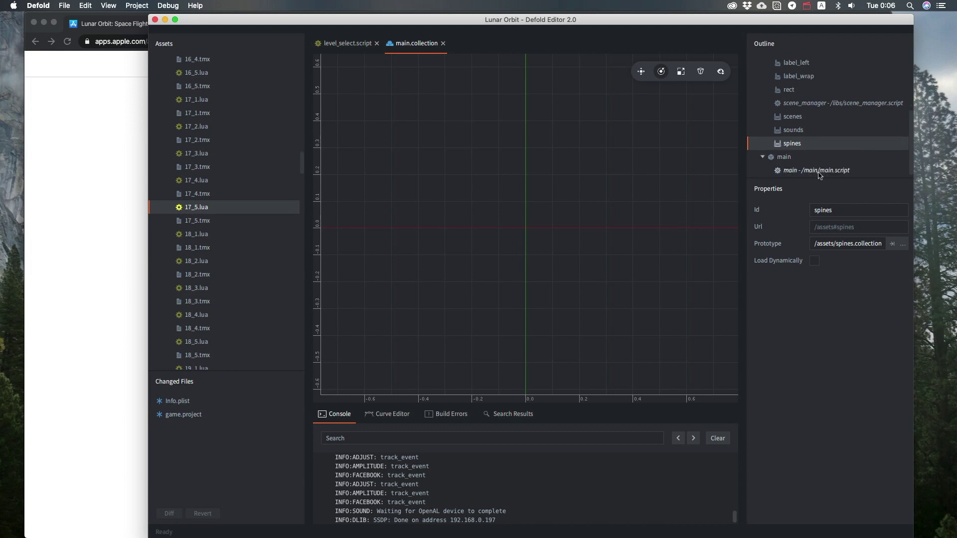
left_click(799, 159)
left_click(808, 172)
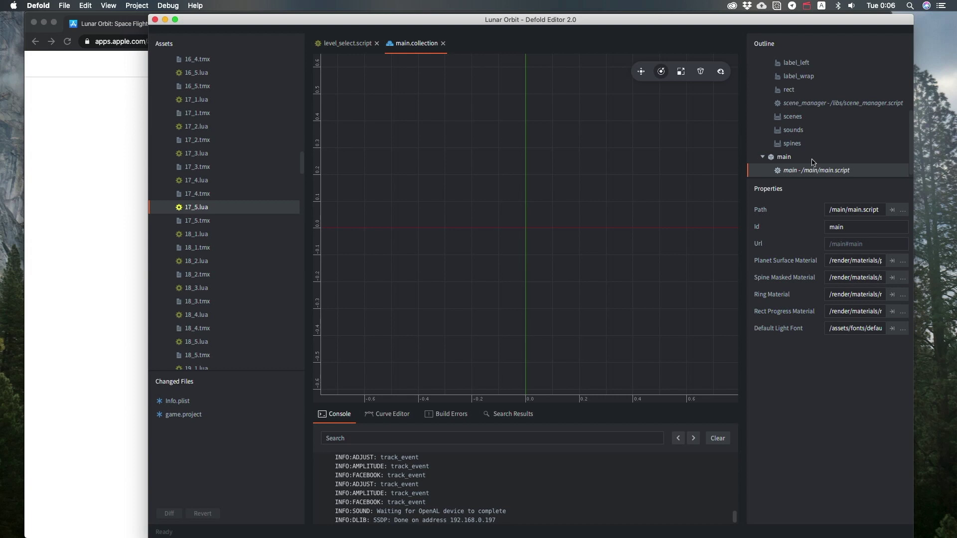
left_click(797, 158)
scroll(772, 155, "up", 5)
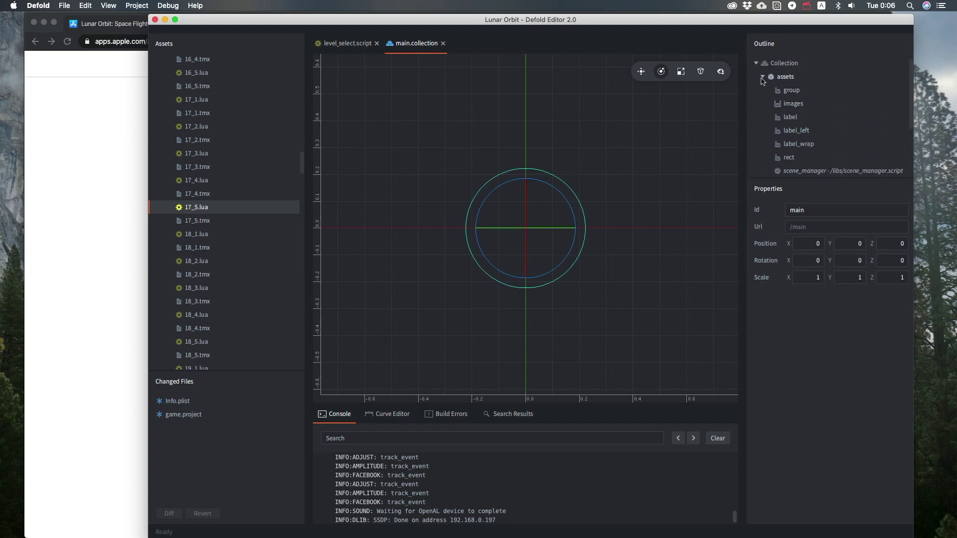
Collapse and re-expand assets, then recheck the images collection's prototype.
left_click(762, 77)
left_click(762, 77)
left_click(802, 106)
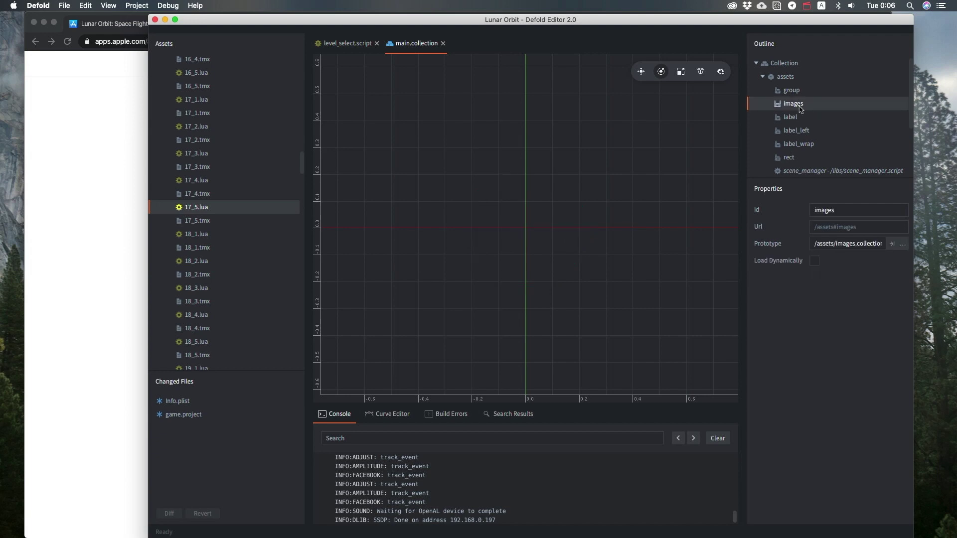
Collapse the levels folder and expand the assets, images and images_go folders.
scroll(232, 187, "up", 20)
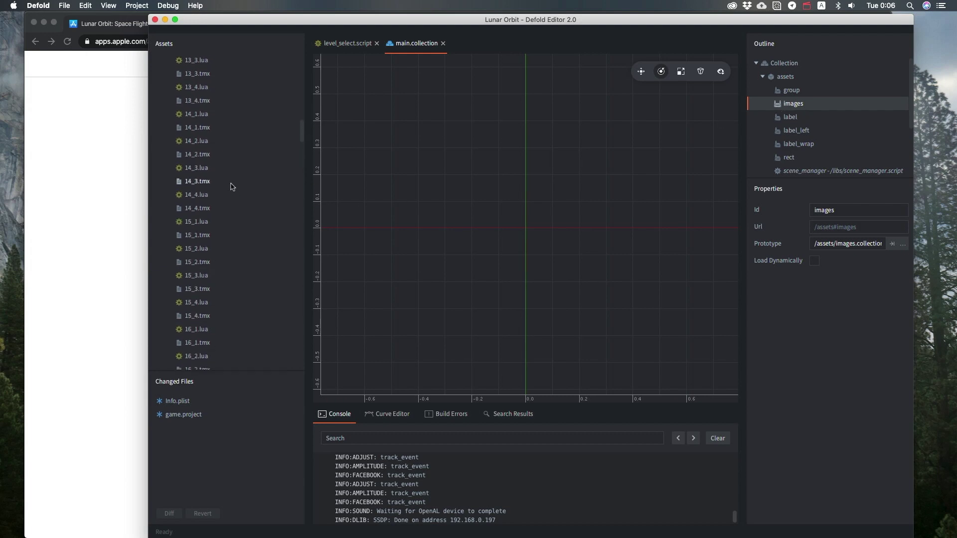
left_click(165, 347)
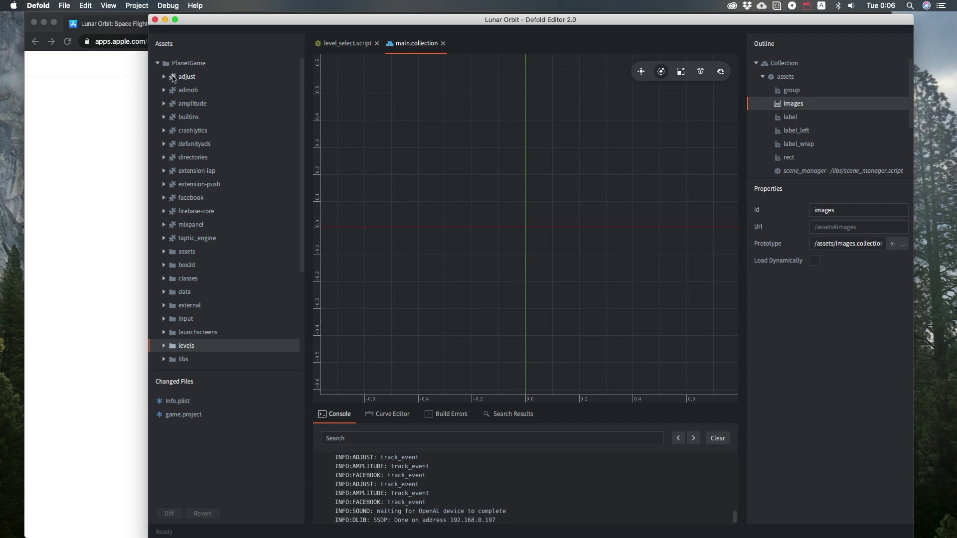
scroll(189, 279, "down", 5)
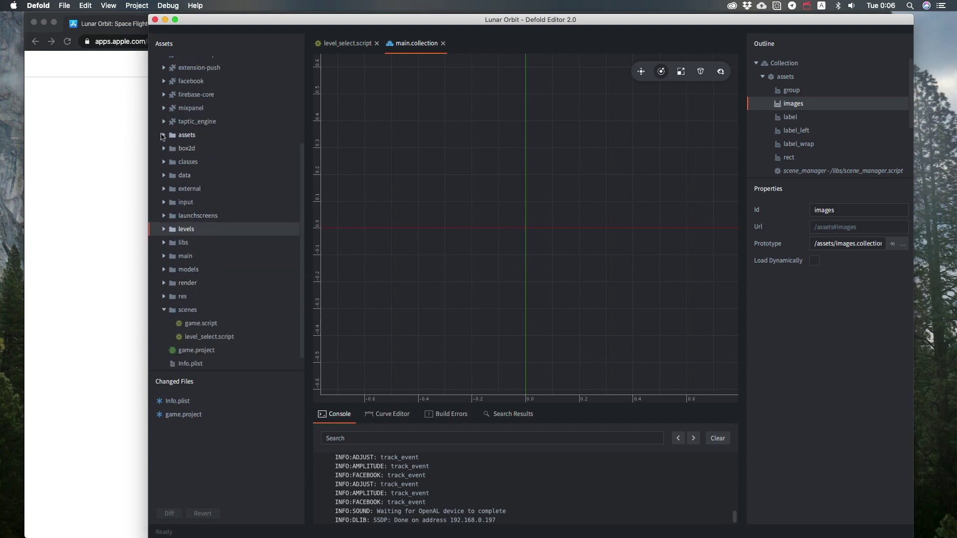
left_click(163, 135)
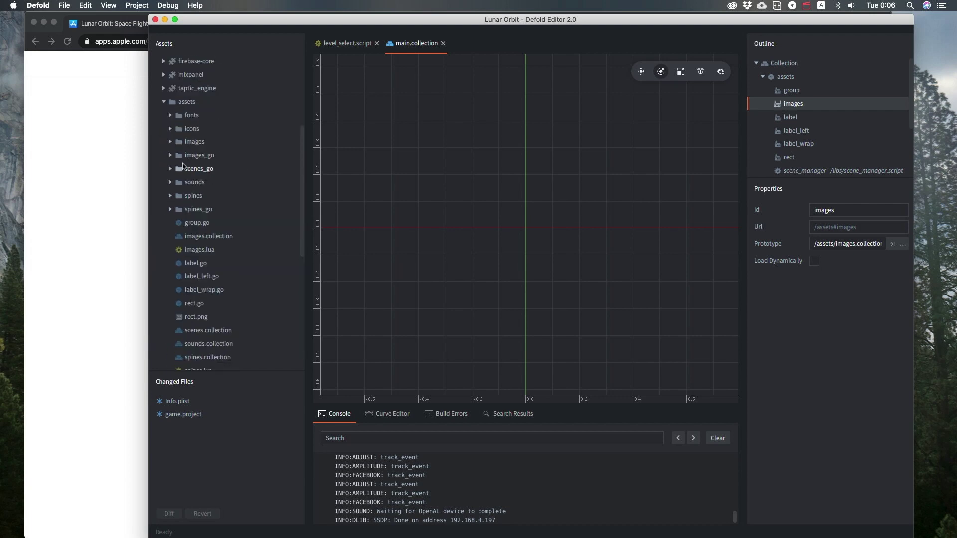
left_click(170, 142)
scroll(170, 145, "down", 3)
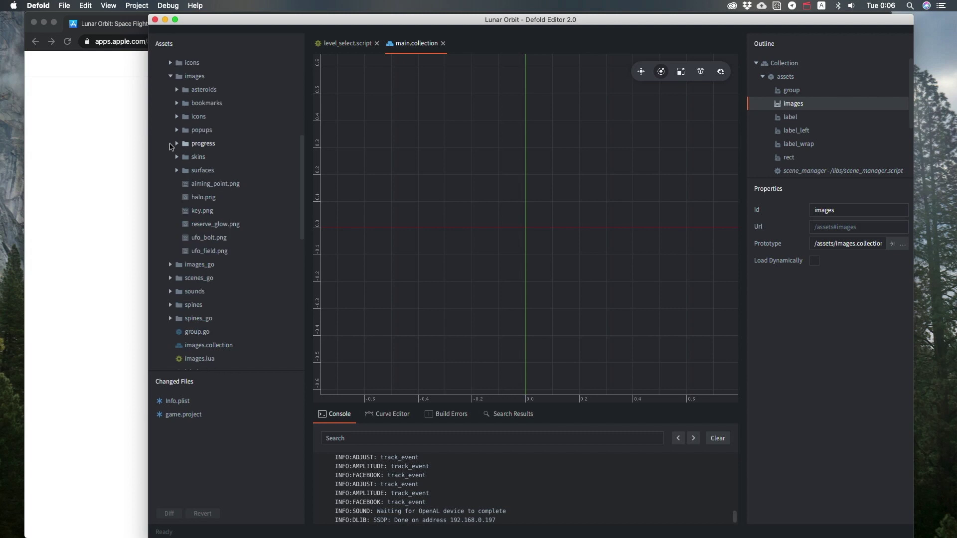
left_click(170, 264)
scroll(220, 293, "down", 3)
scroll(219, 293, "down", 3)
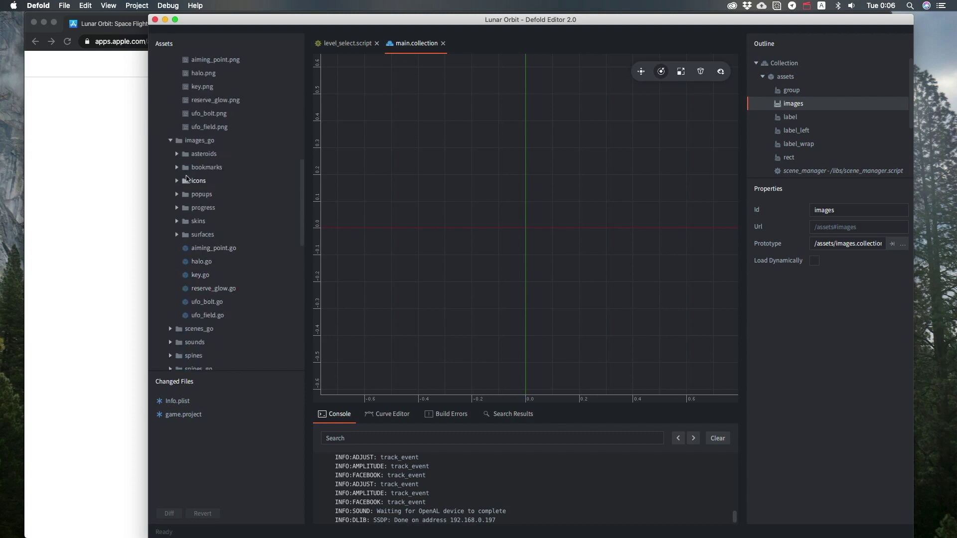
Collapse images_go and images, then close the Lunar Orbit project.
left_click(170, 141)
scroll(176, 133, "up", 5)
left_click(171, 135)
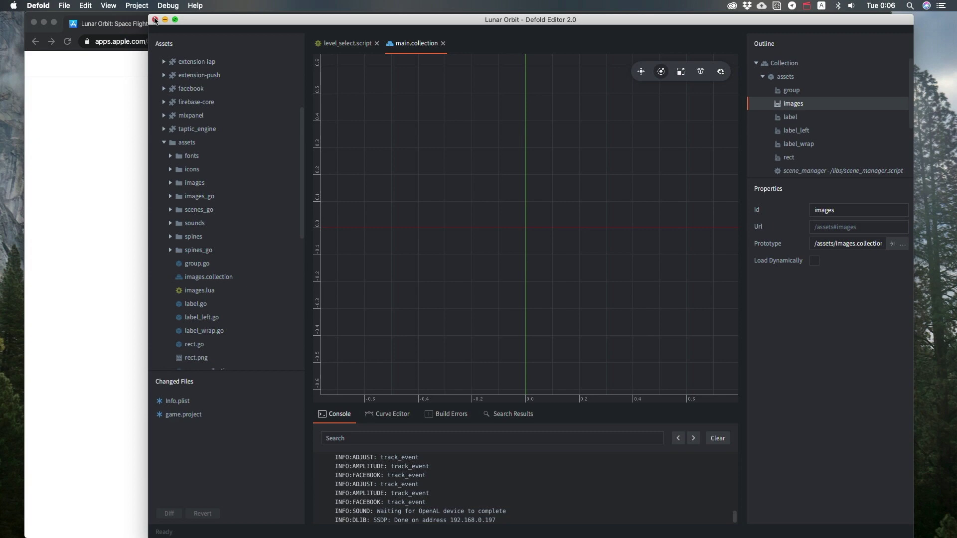
left_click(155, 20)
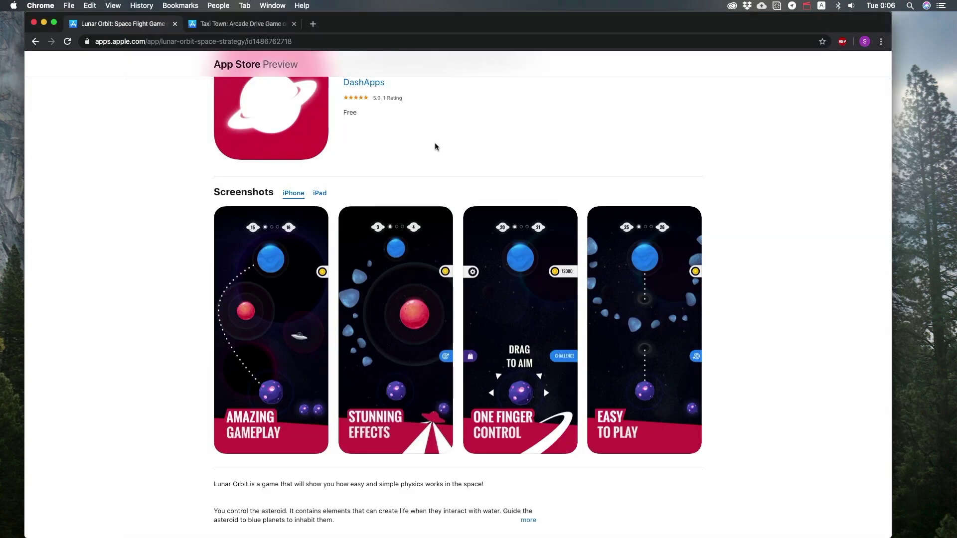
View the Taxi Town App Store page's screenshots, then return to Defold.
left_click(235, 26)
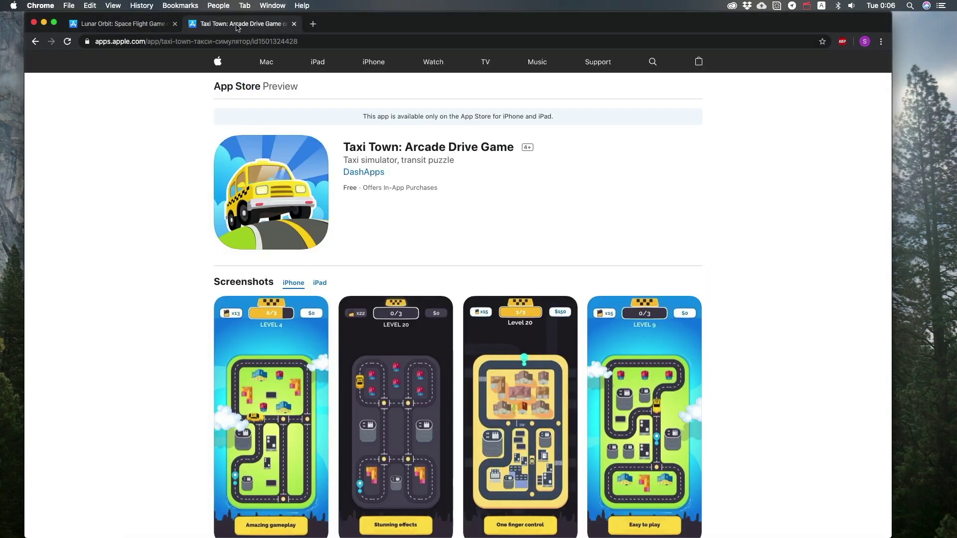
scroll(516, 326, "down", 5)
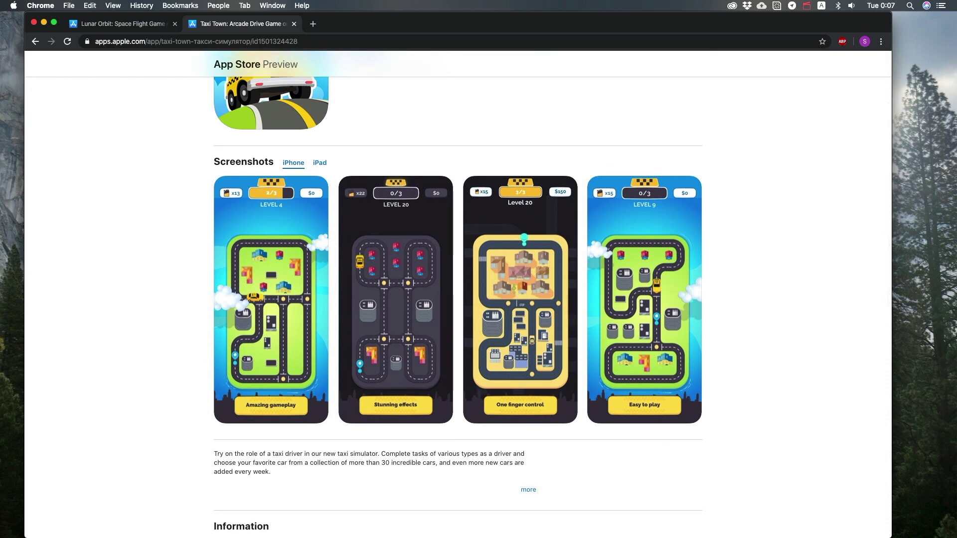
key("super+Tab")
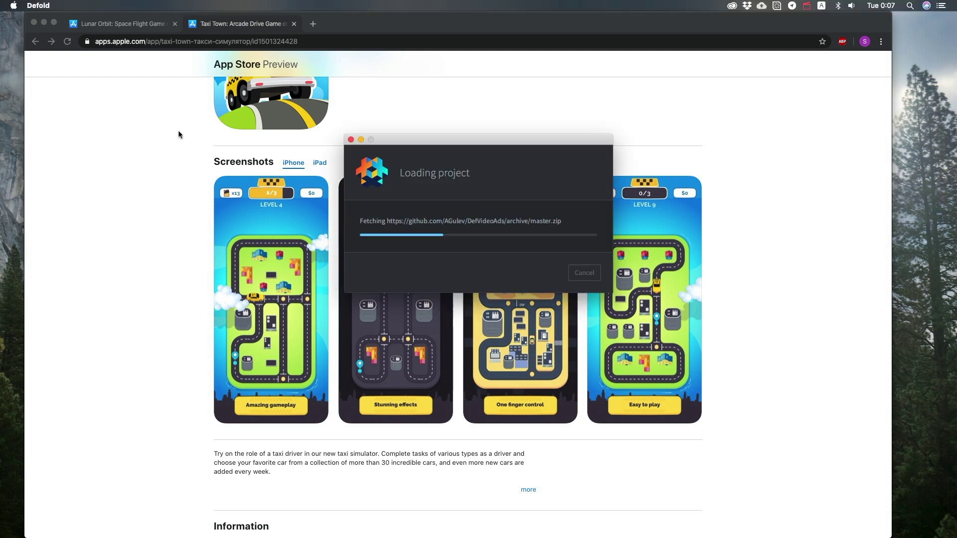
Start loading the Taxi Town project from GitHub while reviewing its App Store page.
left_click(178, 130)
scroll(178, 131, "up", 5)
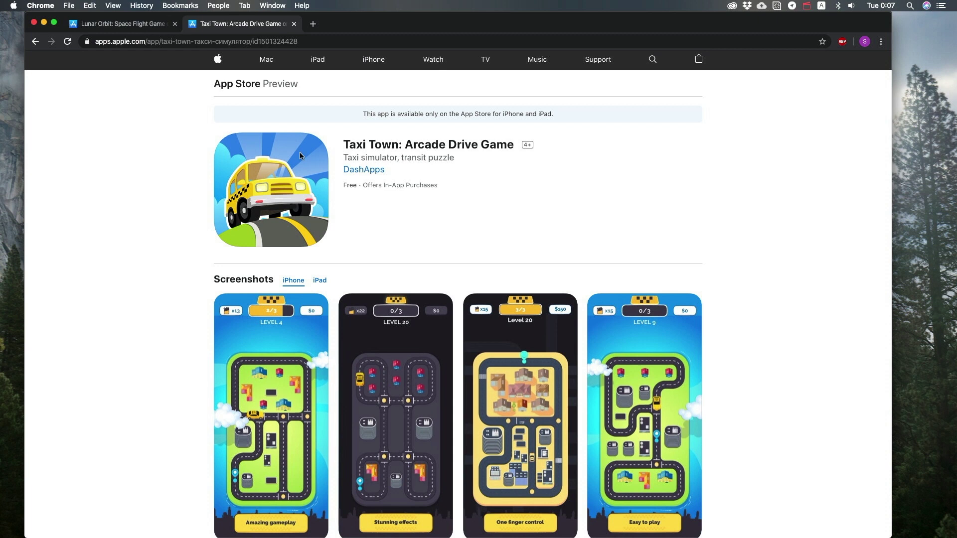
left_click_drag(347, 141, 401, 146)
left_click(415, 161)
scroll(453, 260, "down", 2)
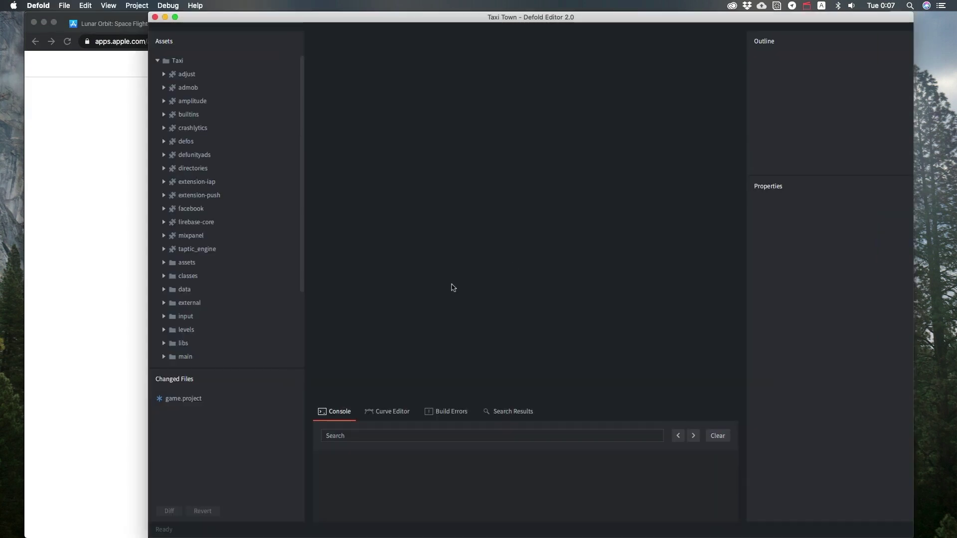
Browse the scenes and main folders, then build and run Taxi Town with Cmd+B.
scroll(284, 289, "down", 5)
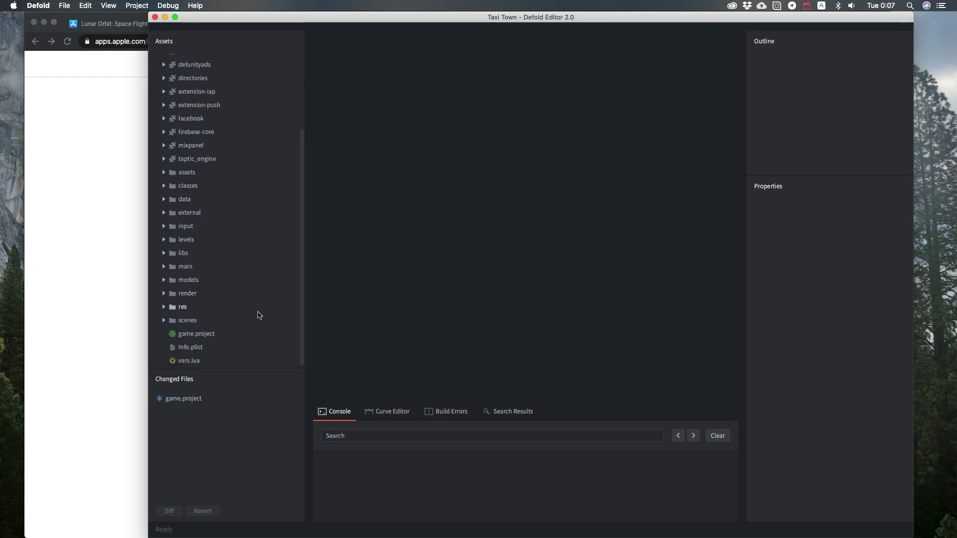
left_click(164, 321)
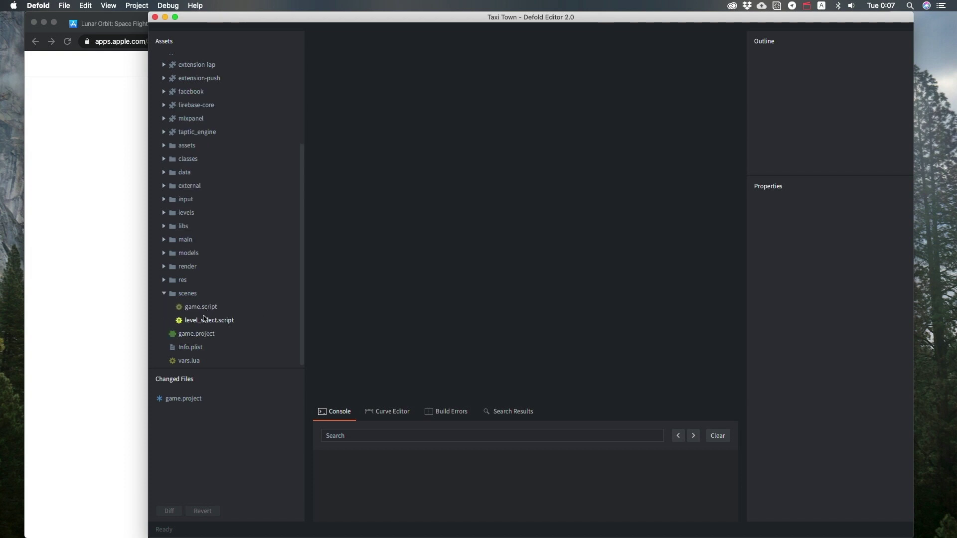
left_click(165, 293)
left_click(164, 266)
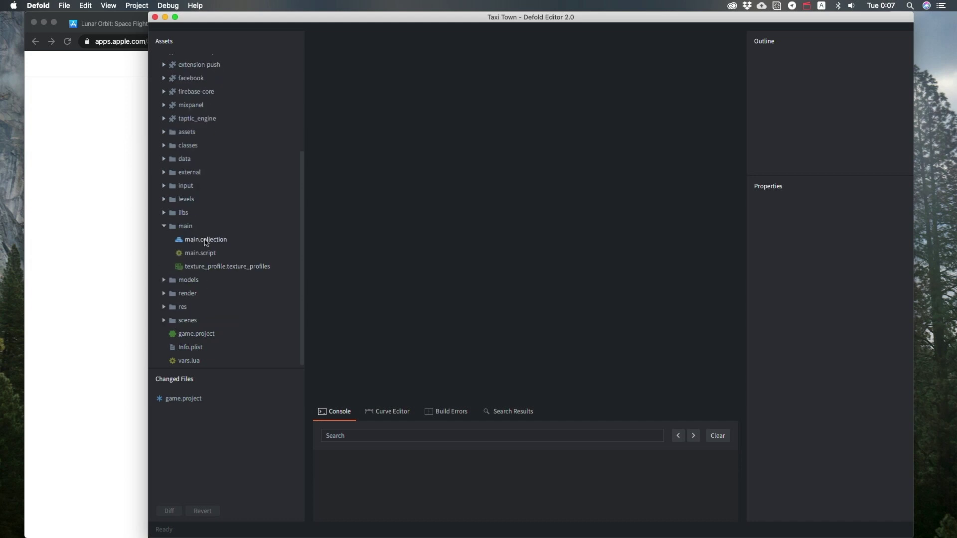
left_click(164, 226)
scroll(201, 287, "up", 4)
scroll(202, 288, "up", 1)
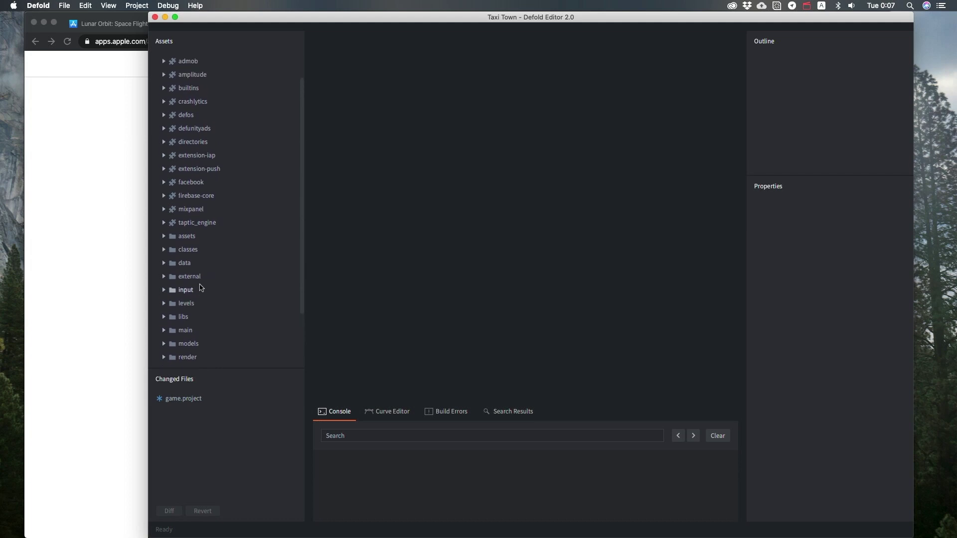
scroll(201, 287, "down", 5)
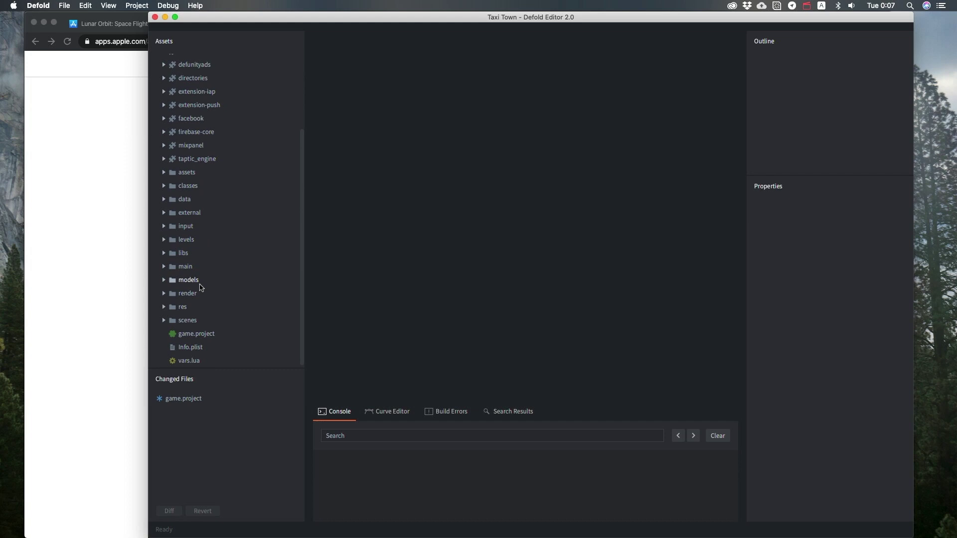
key("super+b")
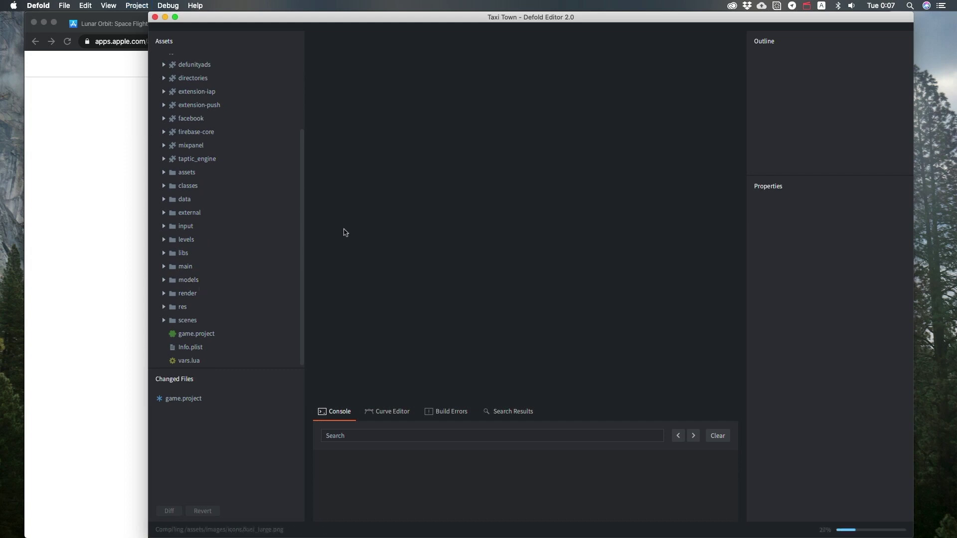
Move and enlarge the Taxi Town game window, then start a level.
left_click_drag(822, 109, 419, 45)
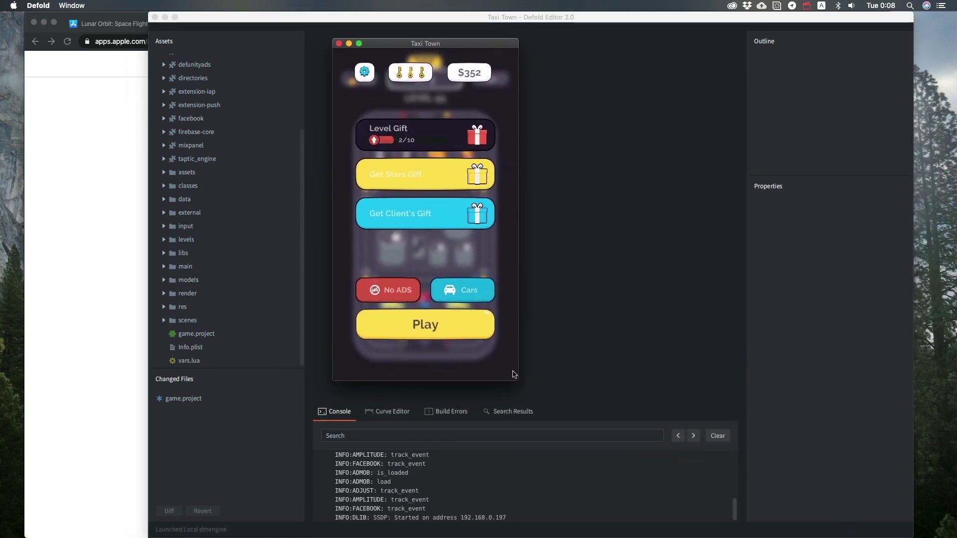
left_click_drag(517, 379, 607, 521)
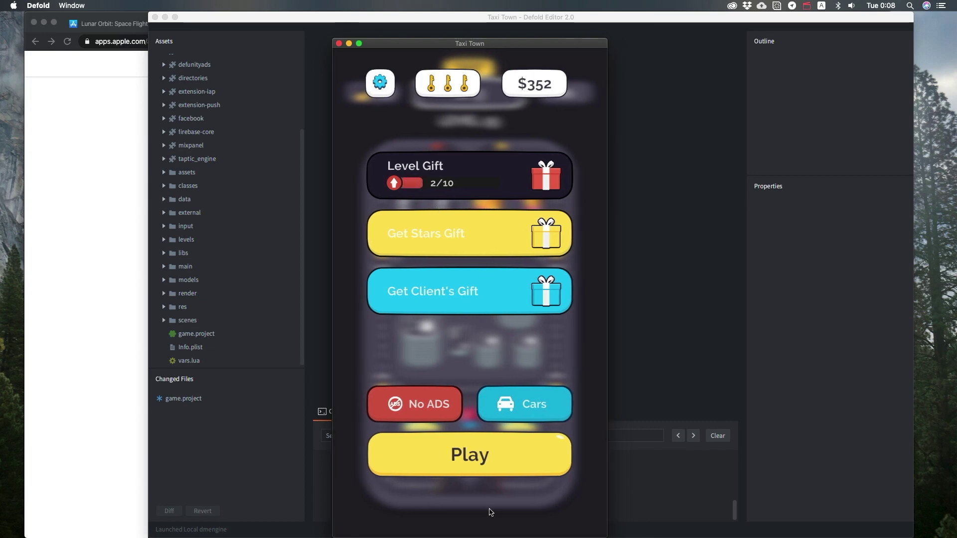
left_click(484, 456)
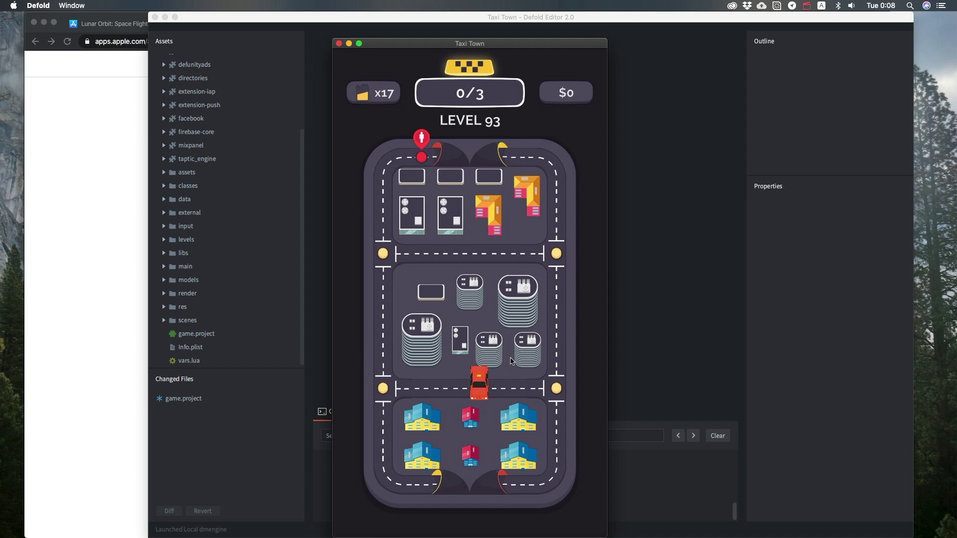
Drive the taxi around the roads to pick up the passenger at the top.
left_click(464, 372)
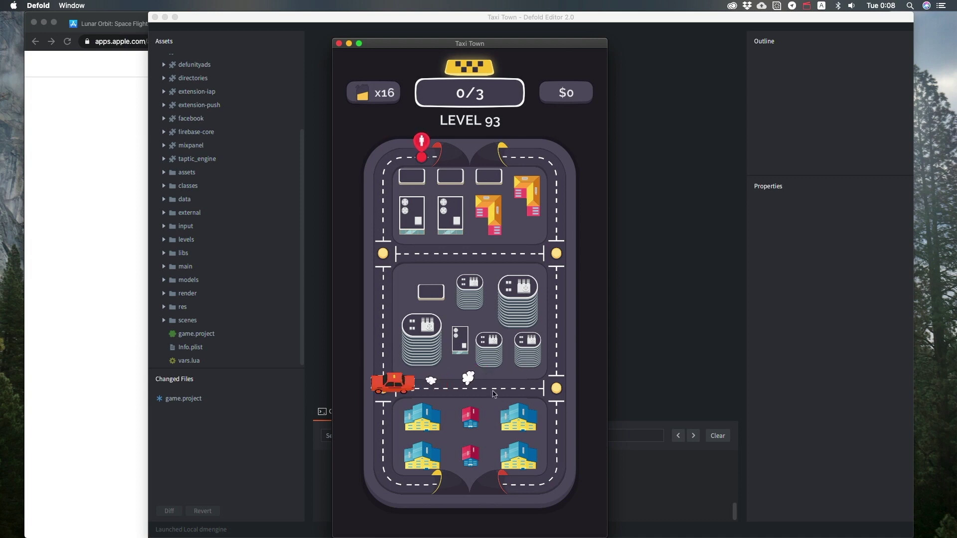
left_click(459, 424)
left_click(522, 322)
left_click(522, 322)
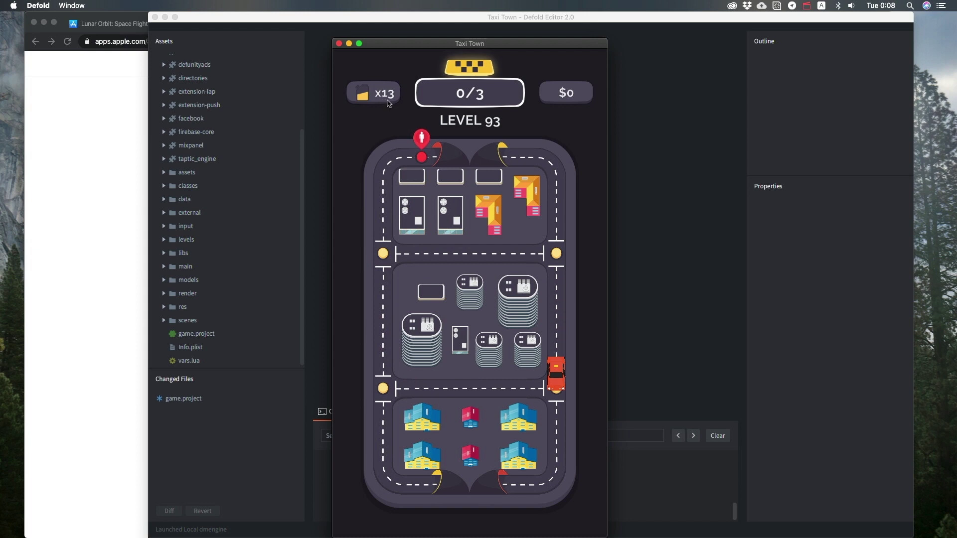
left_click(534, 340)
left_click(441, 261)
left_click(385, 200)
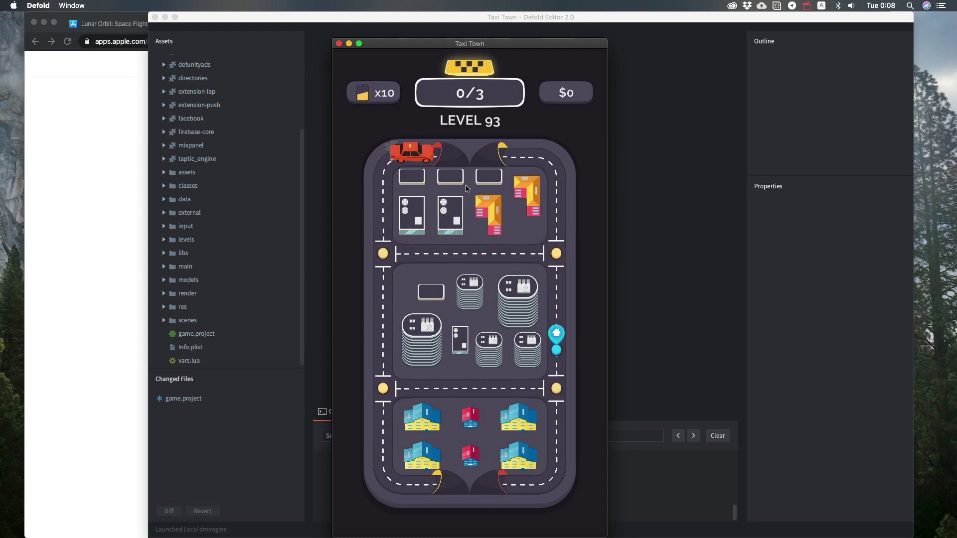
left_click(572, 194)
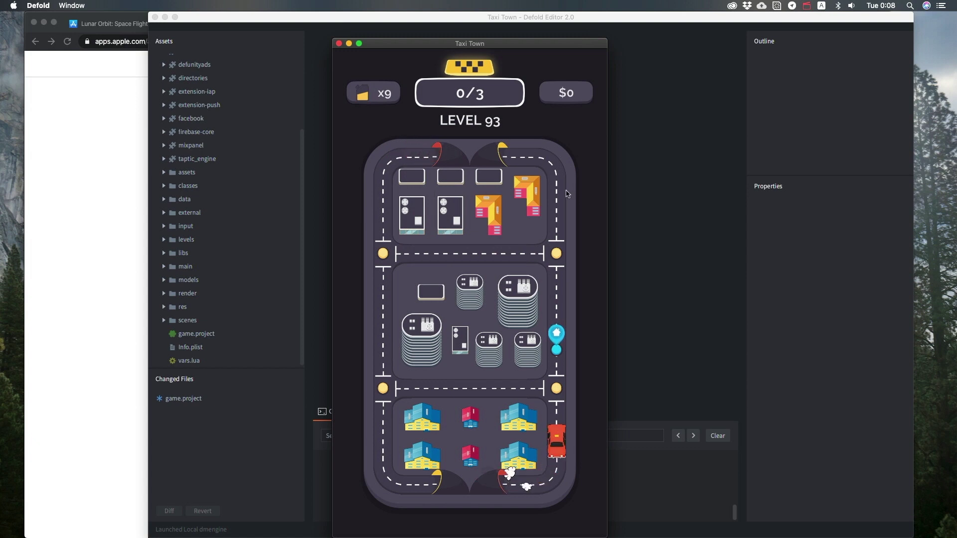
Pick up the middle-road passenger and drop them at the blue pin.
left_click(561, 154)
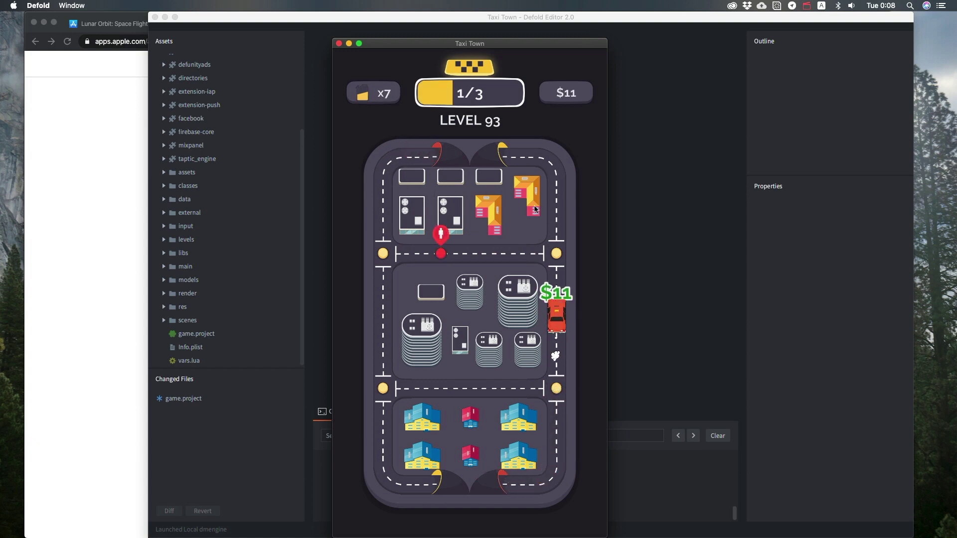
left_click(449, 256)
left_click(383, 308)
left_click(394, 424)
left_click(433, 428)
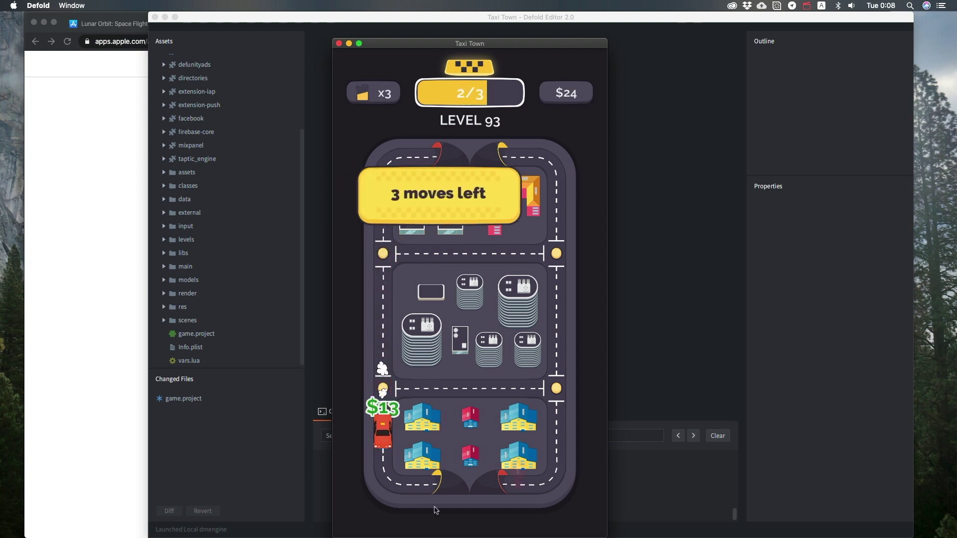
Head to the red passenger pin and continue after running out of fuel.
left_click(516, 391)
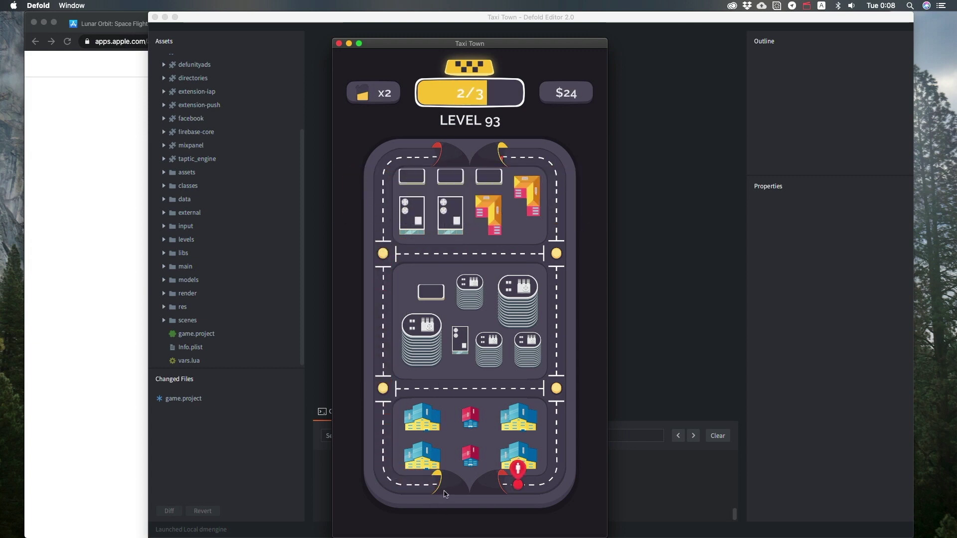
left_click(530, 476)
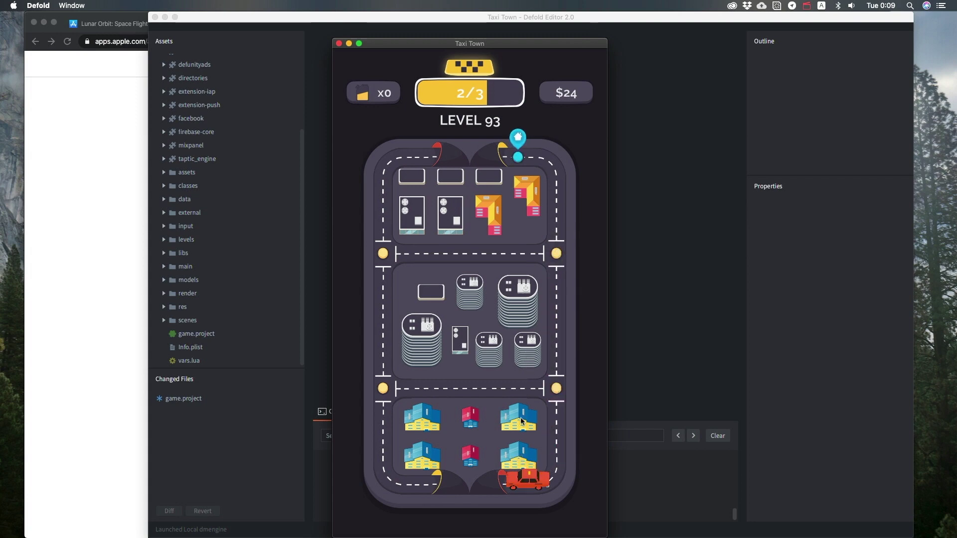
left_click(502, 413)
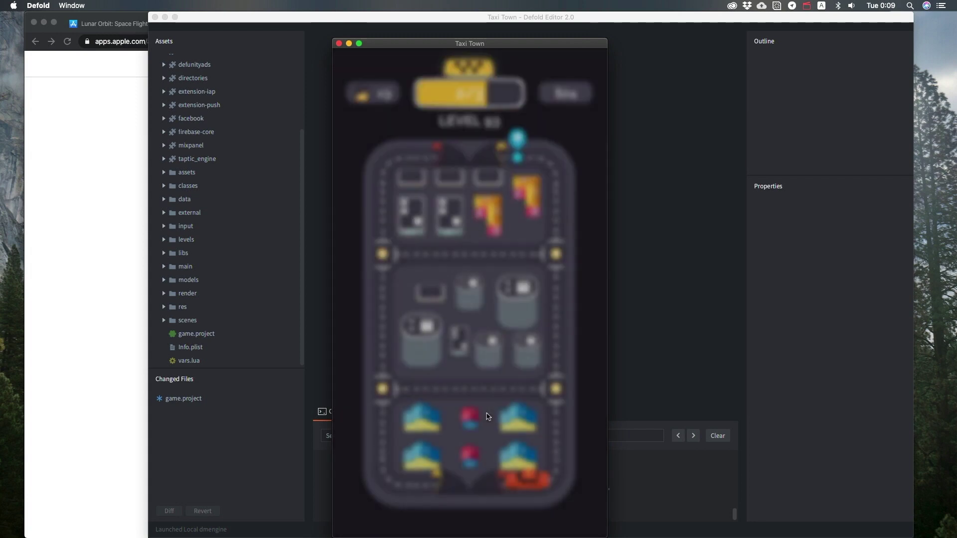
Drive the taxi to the upper-right intersection and collect the level's $43 earnings.
left_click(544, 423)
left_click(554, 449)
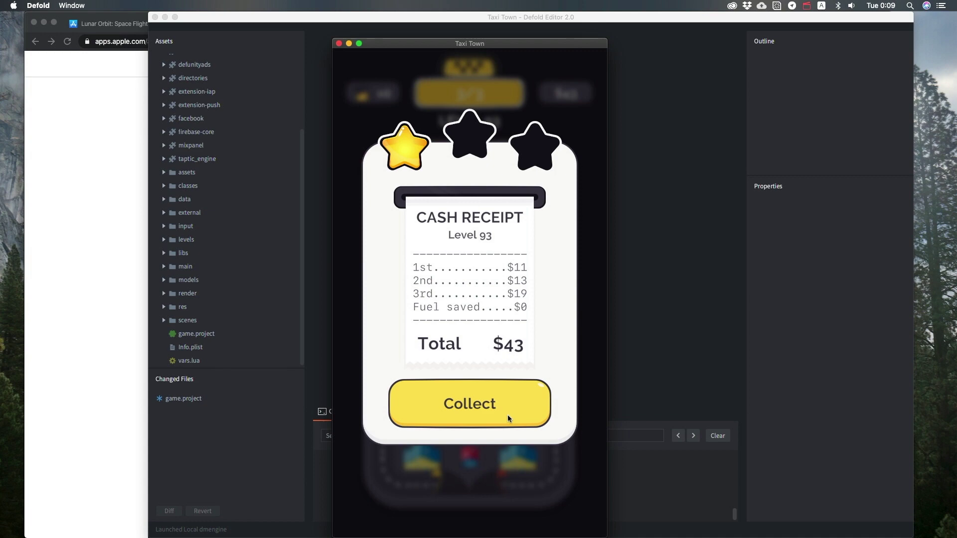
left_click(493, 399)
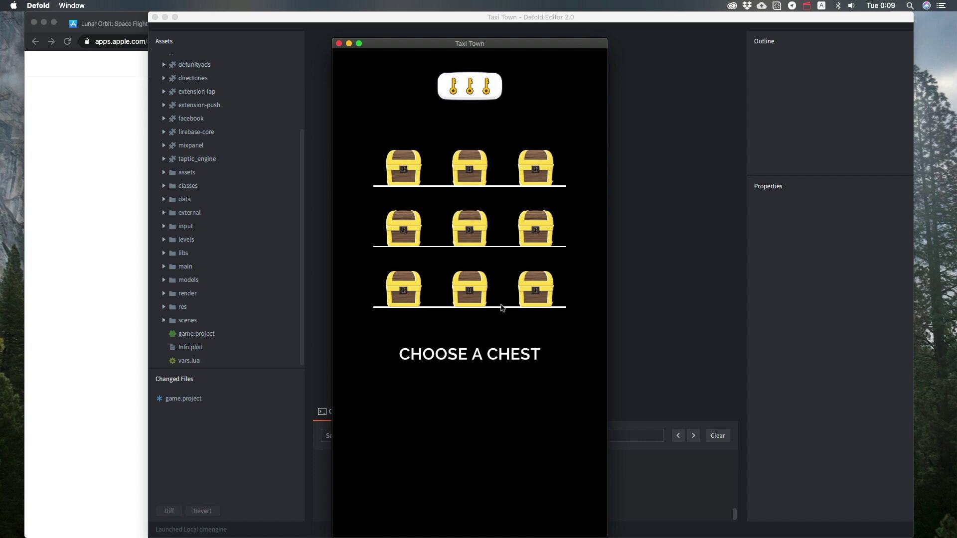
Open the three middle treasure chests and leave the chest screen.
left_click(483, 301)
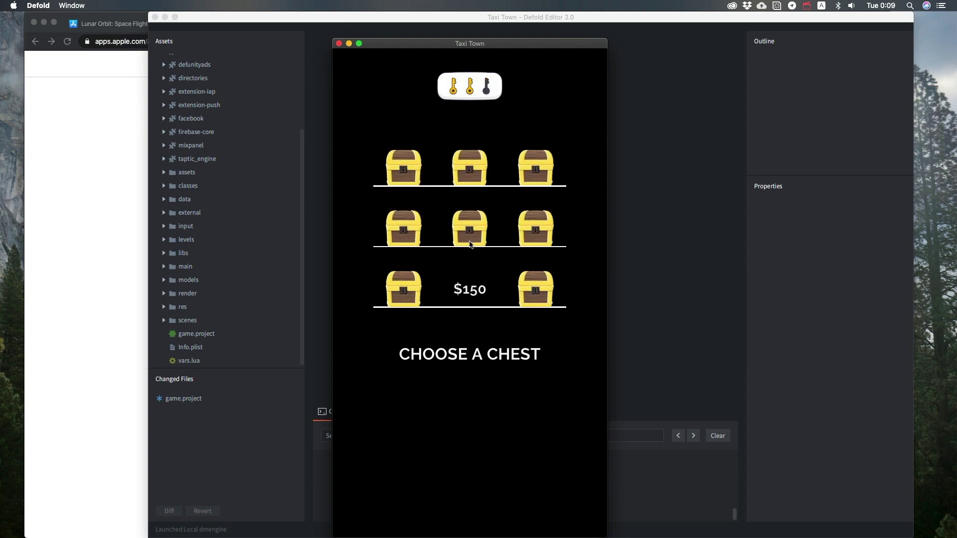
left_click(470, 234)
left_click(469, 170)
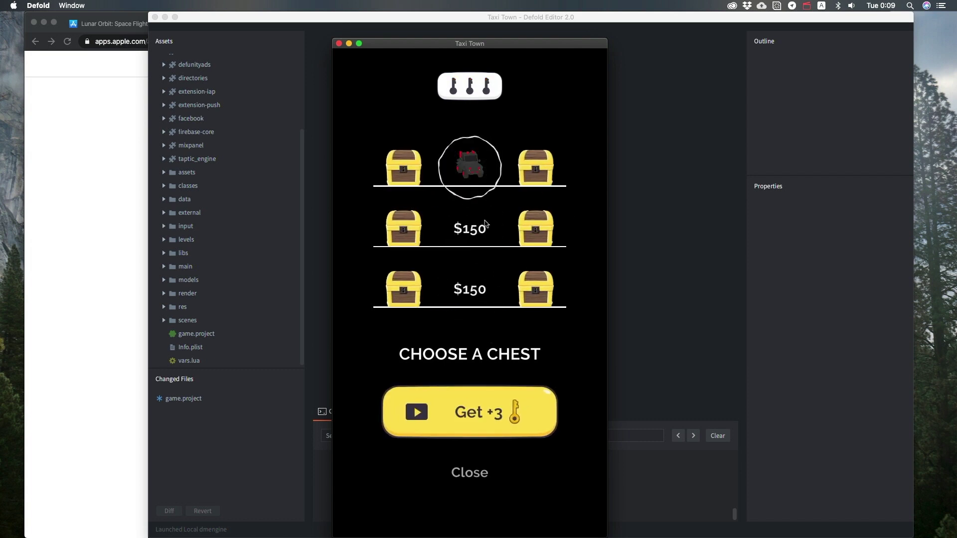
left_click(482, 479)
Open the level gift to claim $275, then go to the Cars shop.
left_click(490, 426)
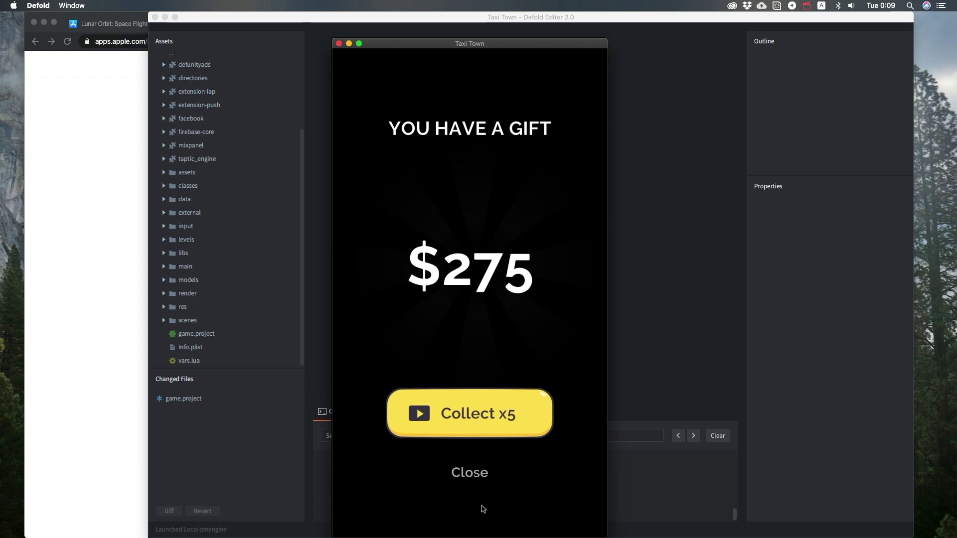
left_click(471, 482)
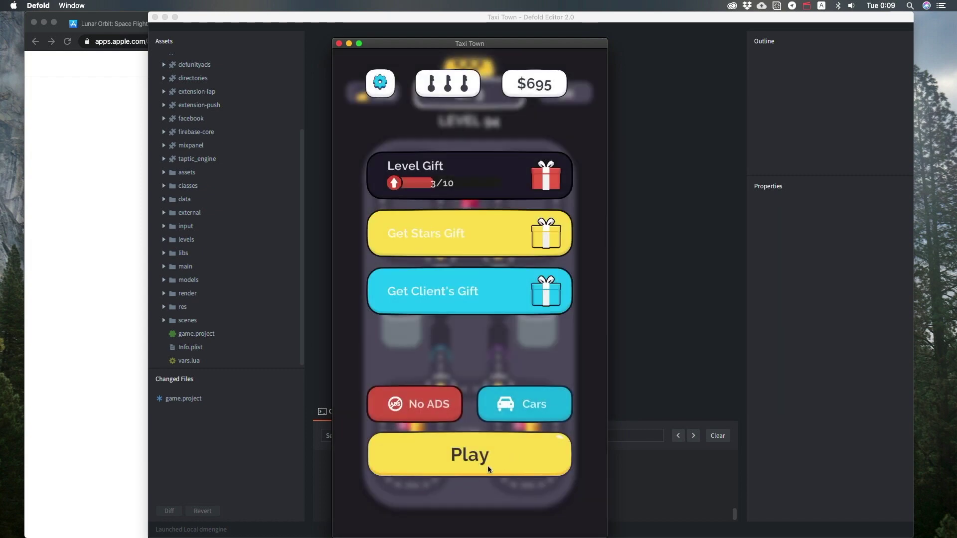
left_click(528, 404)
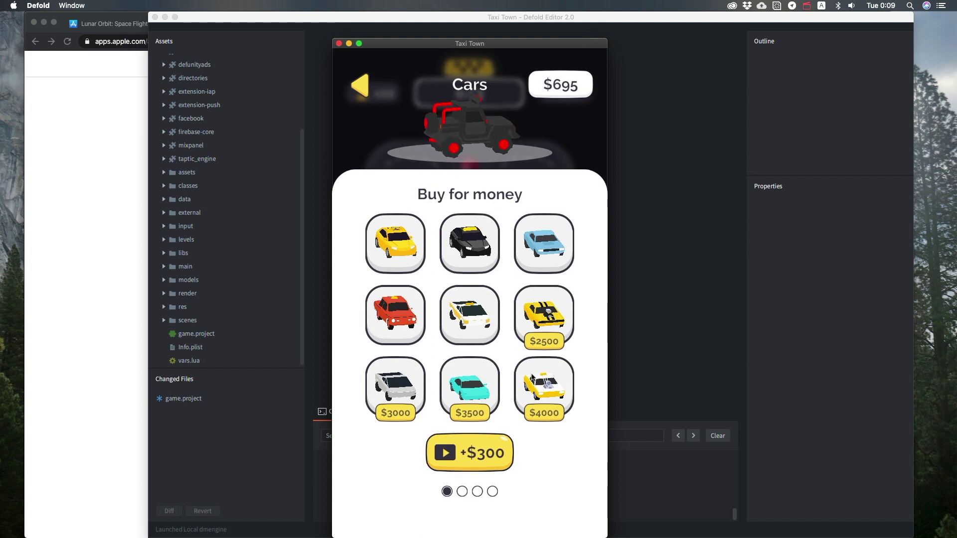
left_click_drag(542, 433, 468, 435)
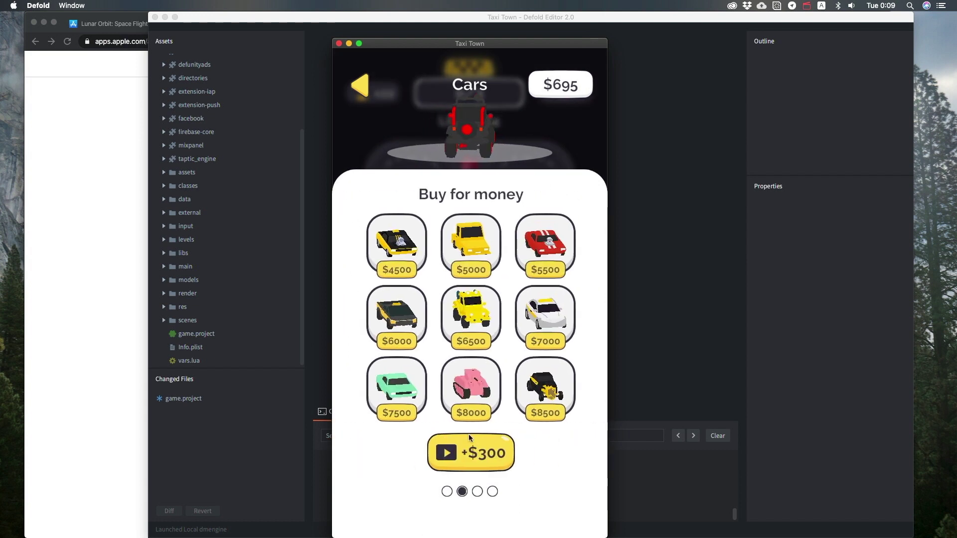
left_click_drag(539, 434, 444, 437)
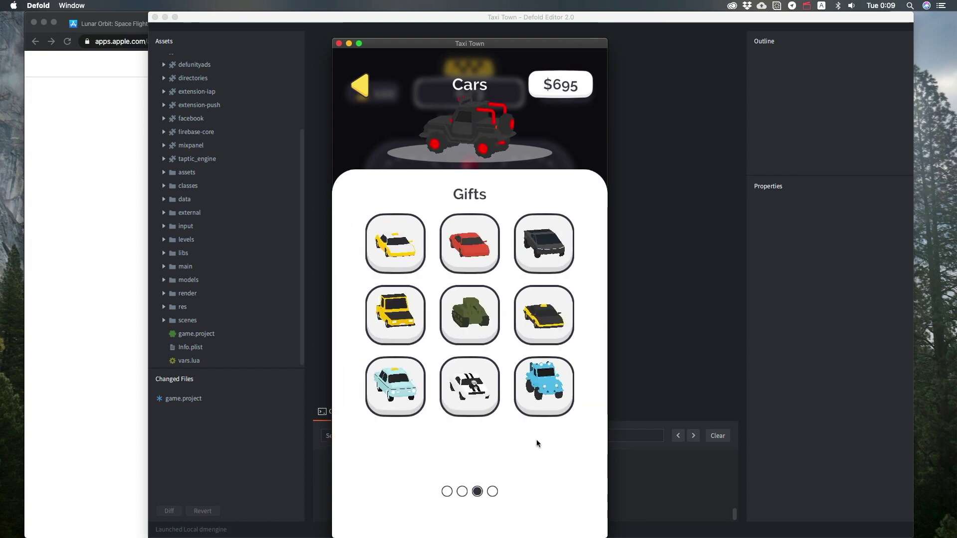
left_click_drag(549, 436, 461, 436)
left_click_drag(402, 445, 607, 442)
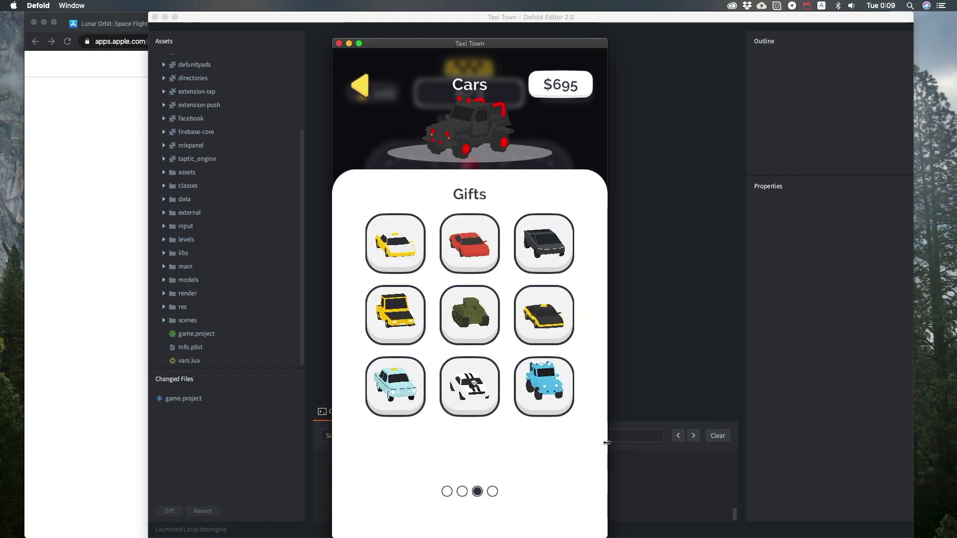
left_click_drag(420, 454, 351, 418)
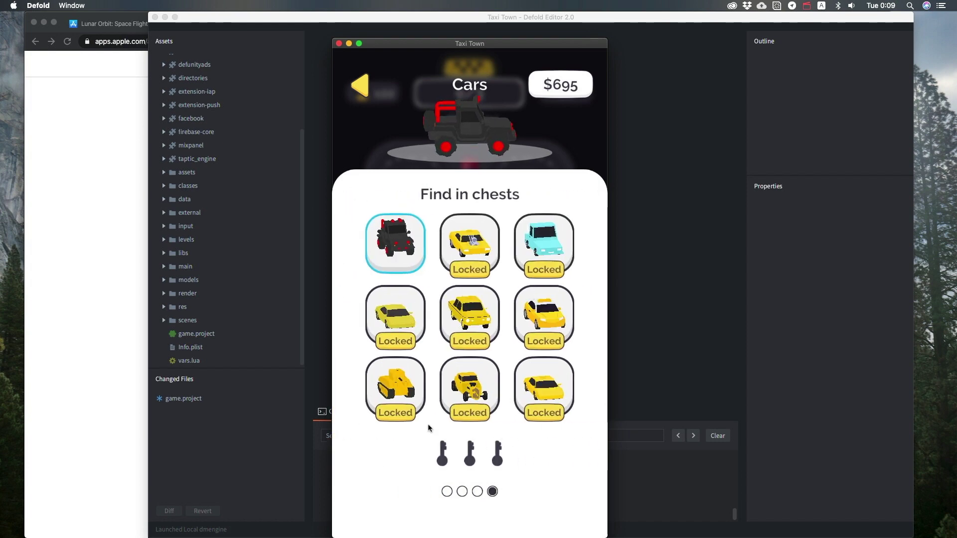
left_click_drag(430, 444, 633, 454)
left_click(474, 406)
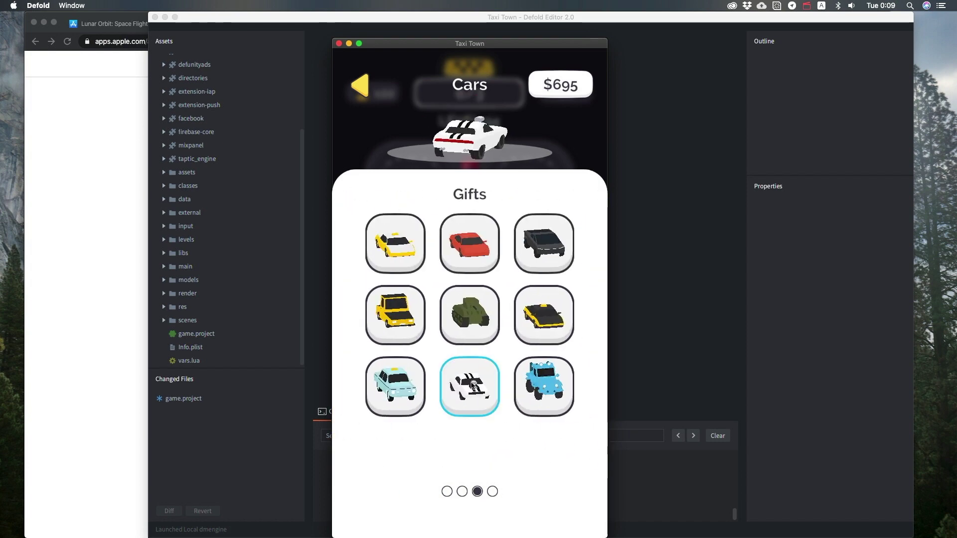
left_click(464, 337)
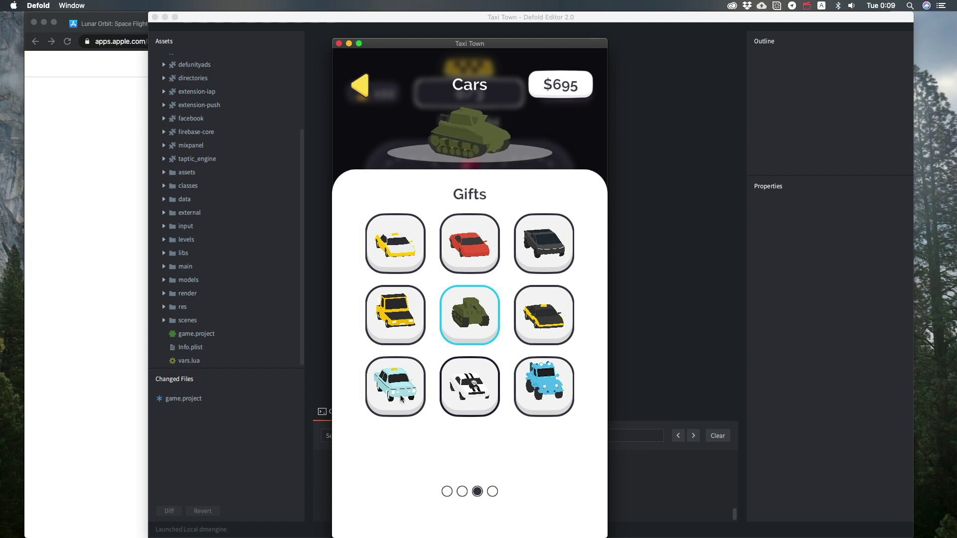
left_click(474, 374)
left_click(521, 320)
left_click(539, 251)
left_click(481, 251)
left_click(557, 252)
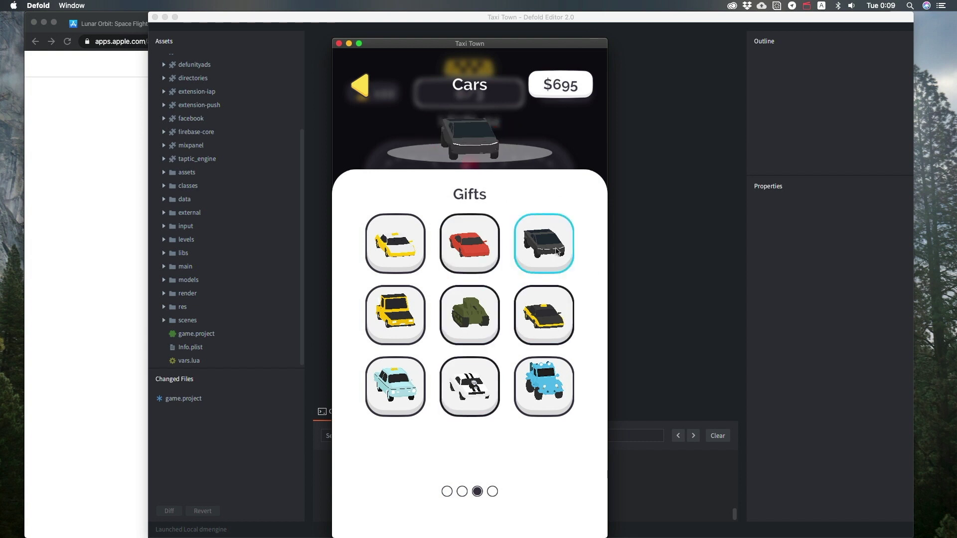
left_click(388, 266)
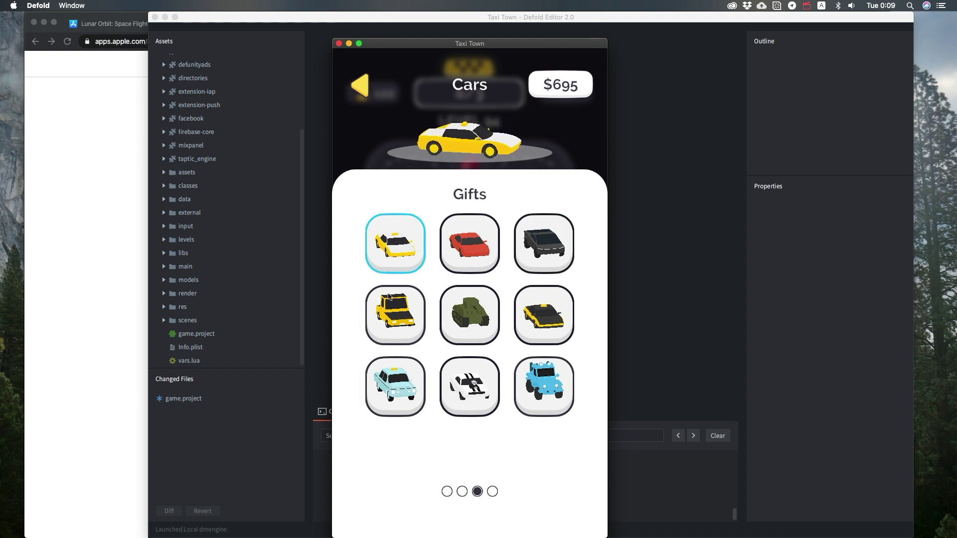
left_click(390, 303)
left_click(398, 397)
left_click_drag(414, 426, 555, 426)
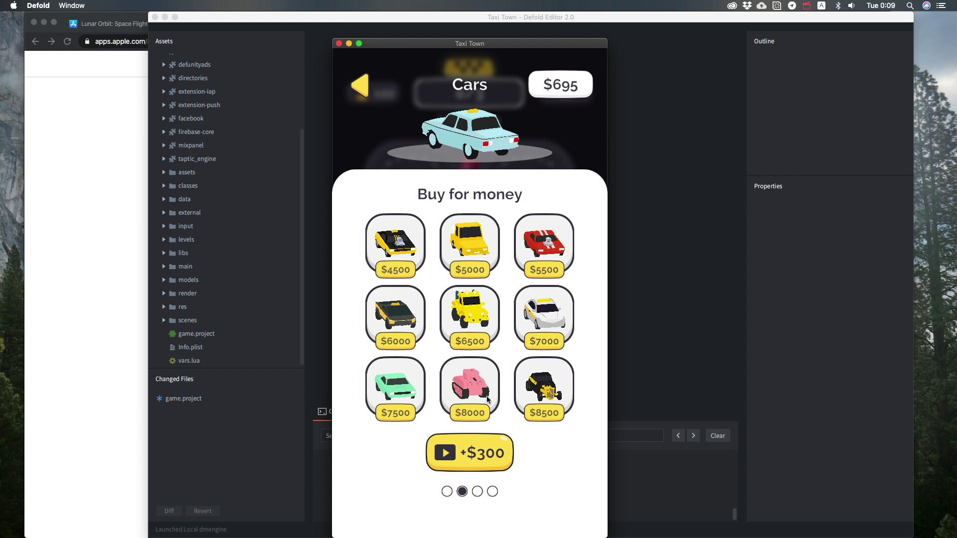
left_click_drag(465, 394, 553, 394)
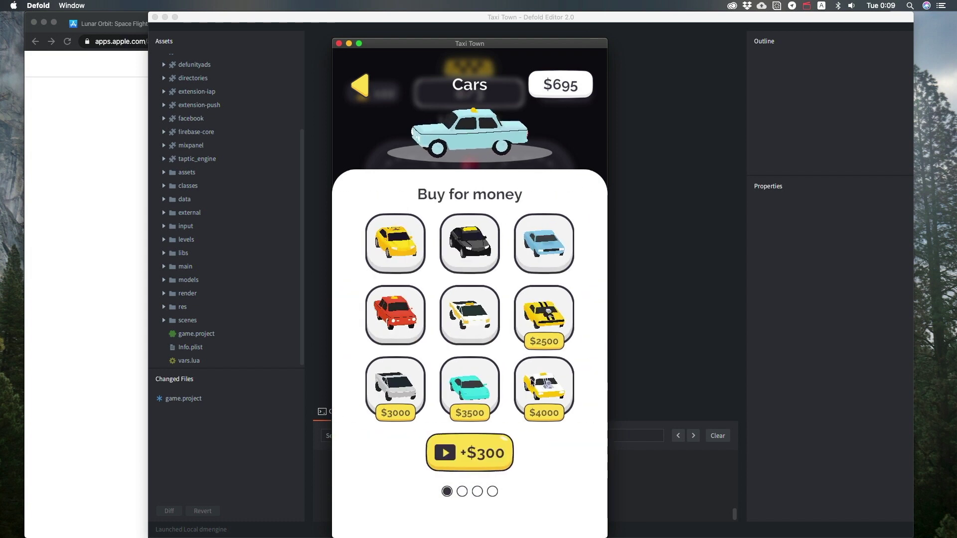
left_click(481, 377)
left_click(476, 320)
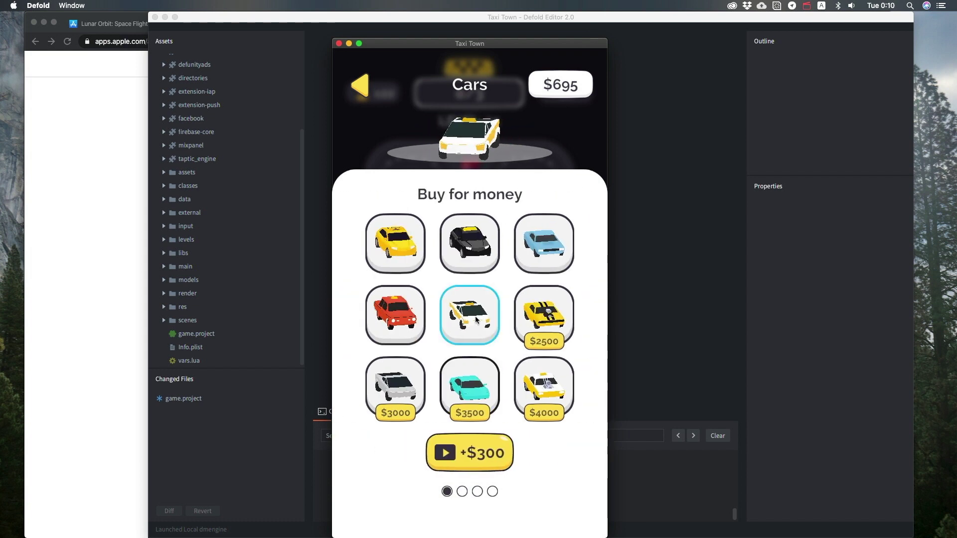
left_click(409, 320)
key("Escape")
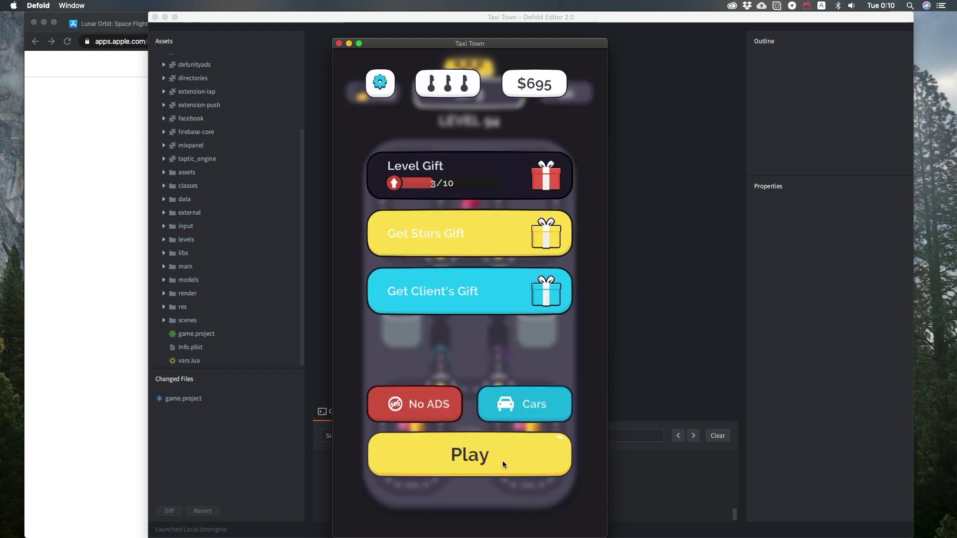
Turn Sound and Vibration on in settings, return to the main menu, and start the next level.
left_click(380, 83)
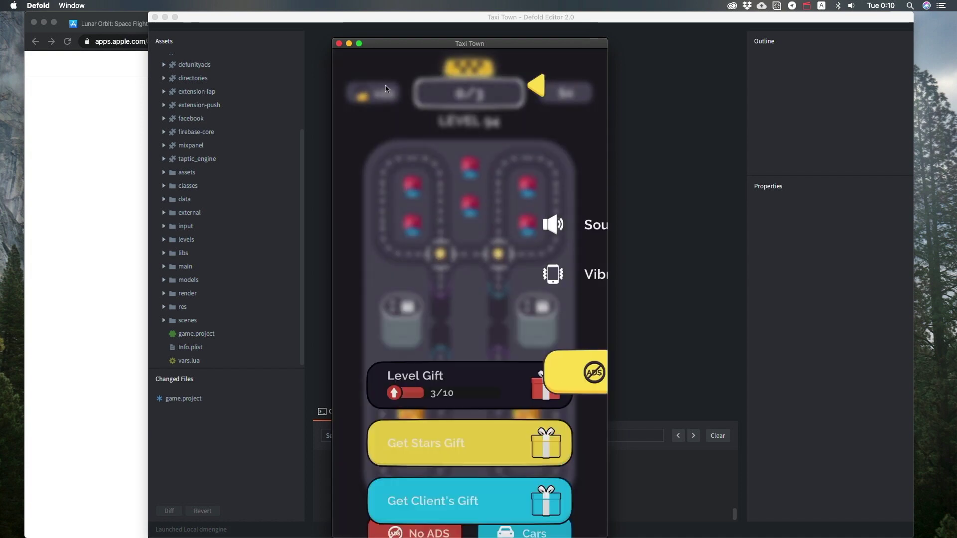
left_click(541, 225)
left_click(540, 224)
left_click(553, 278)
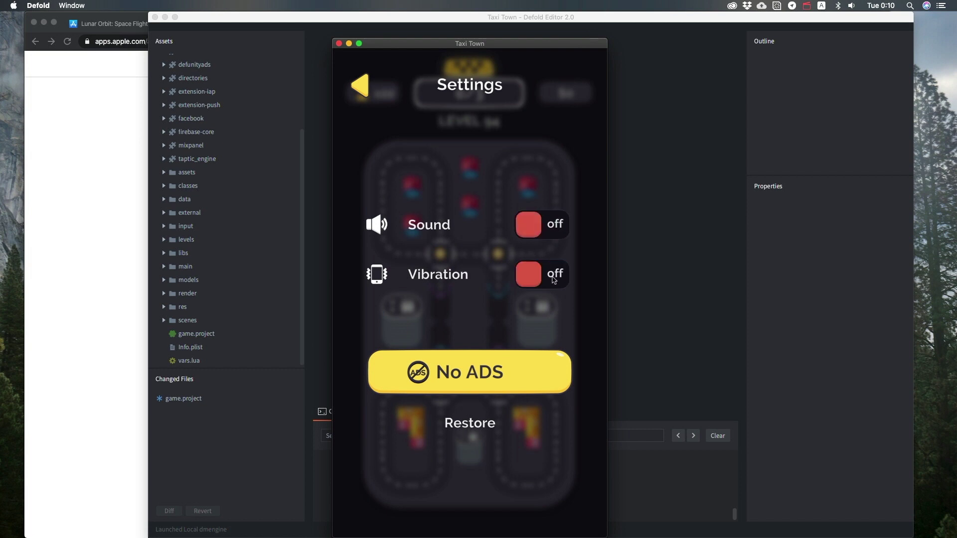
left_click(553, 278)
left_click(539, 223)
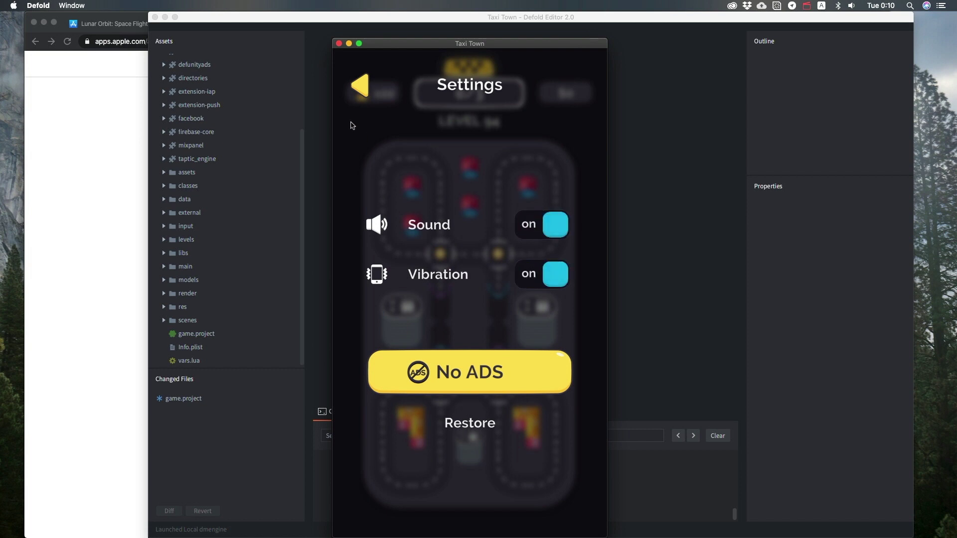
left_click(366, 90)
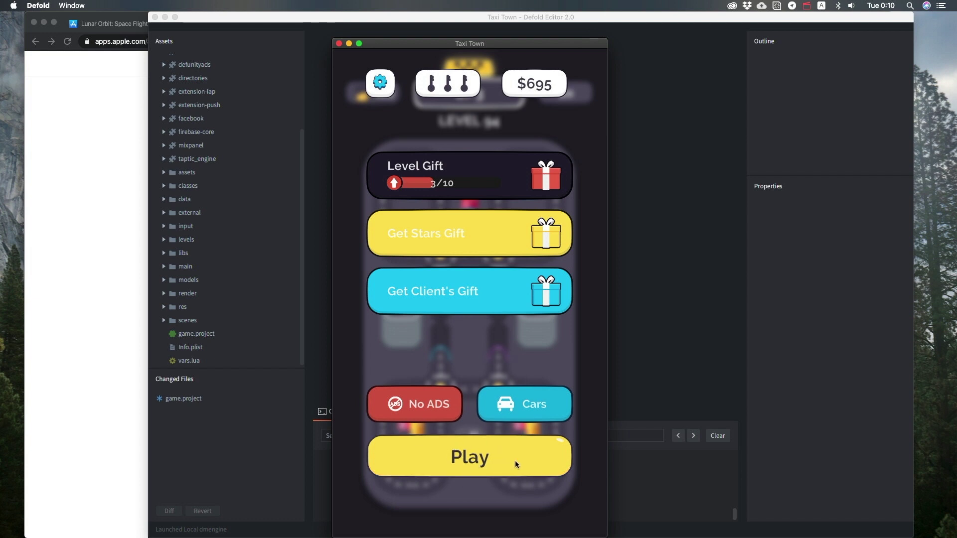
left_click(475, 462)
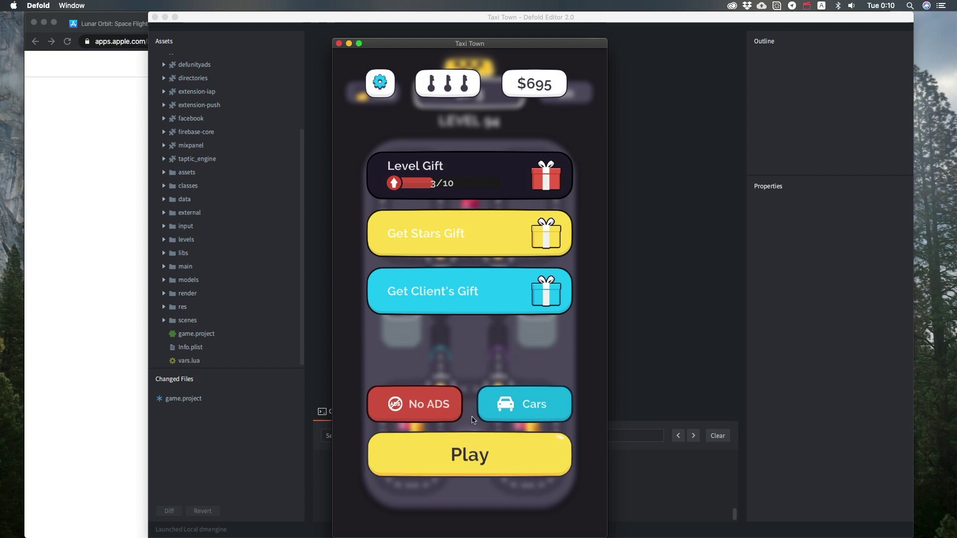